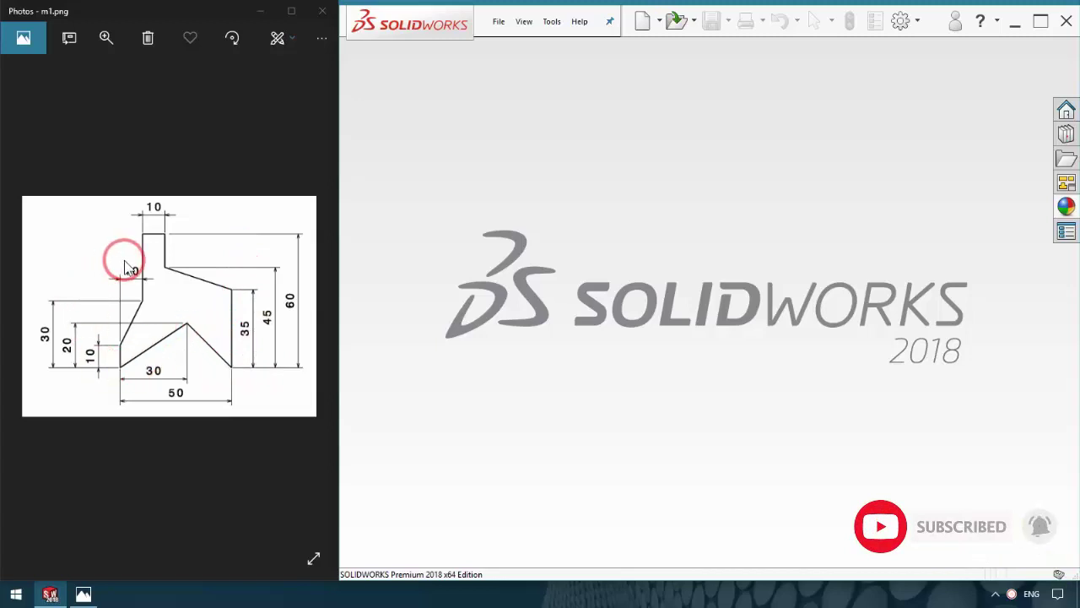
# Create a new Part document (Part2) from File > New
pyautogui.click(498, 23)
pyautogui.click(524, 46)
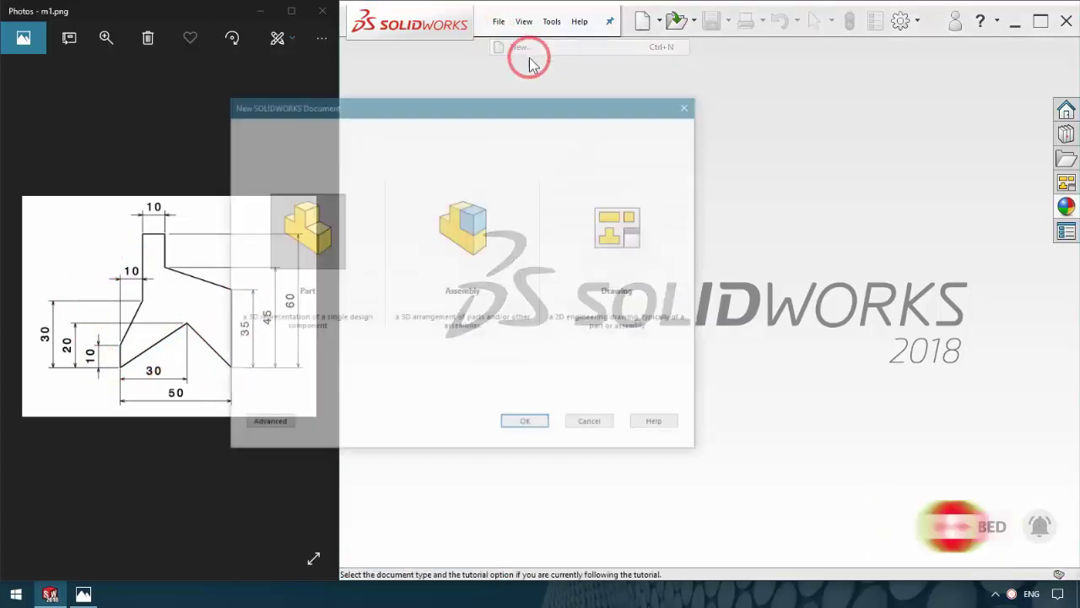
pyautogui.doubleClick(307, 232)
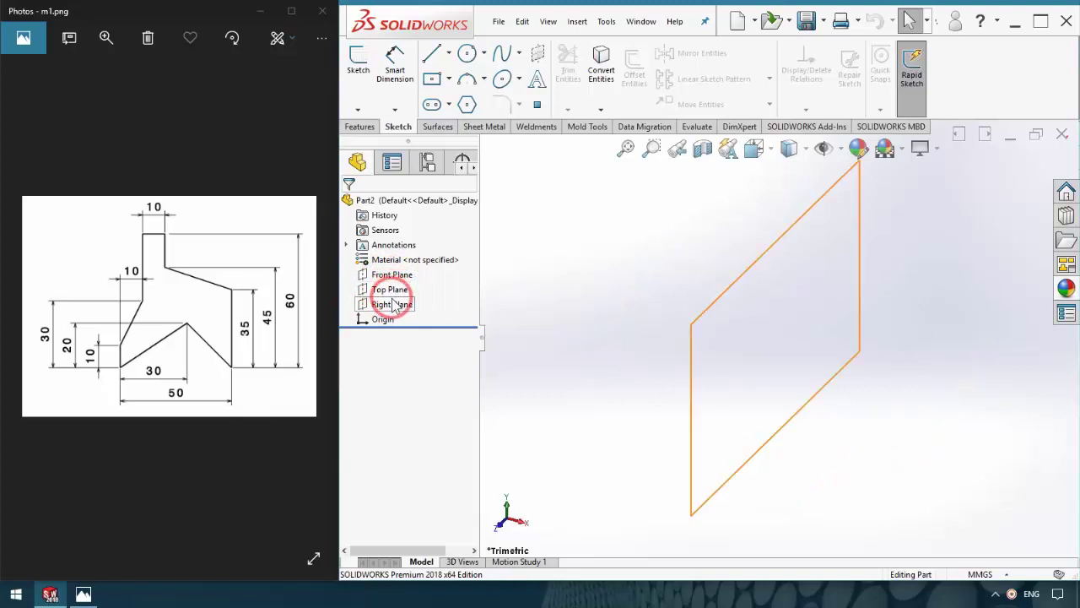
# Start Sketch1 on the Front Plane, then circle the reference drawing's lower-left corner
pyautogui.click(388, 274)
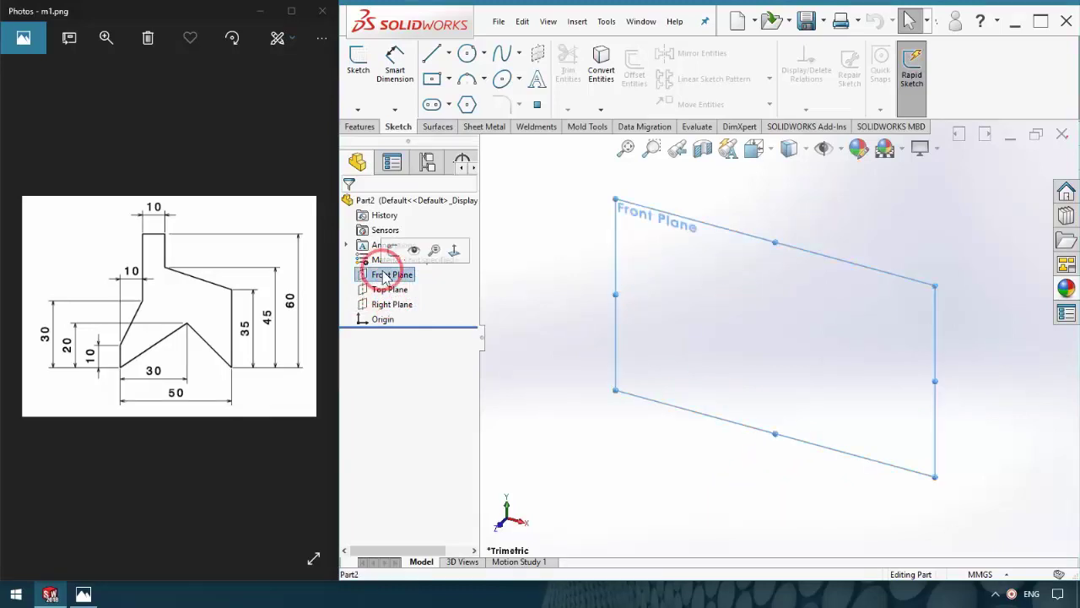
pyautogui.click(392, 251)
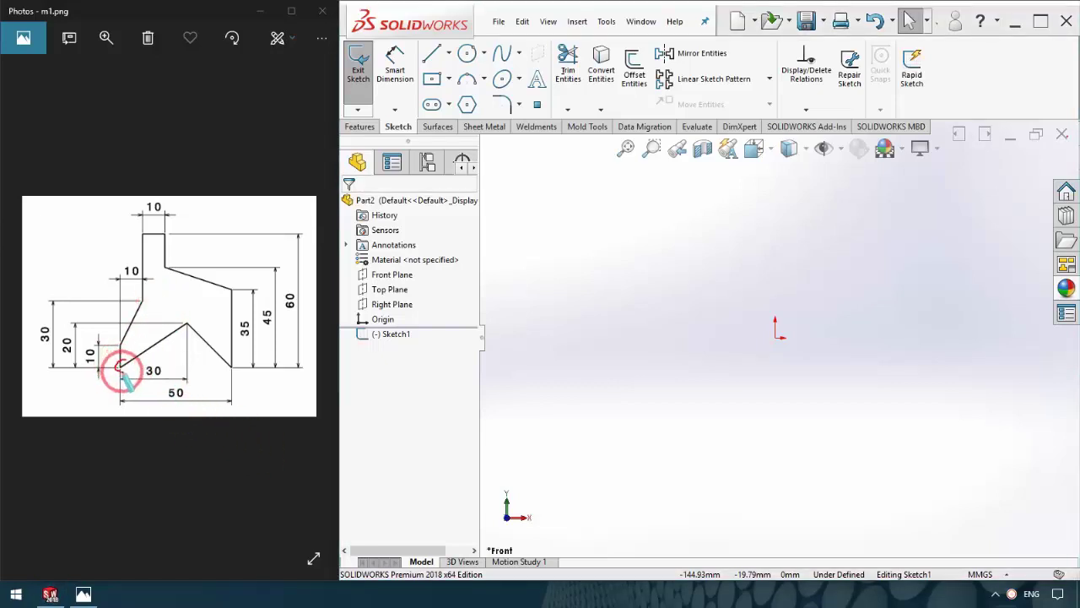
pyautogui.moveTo(122, 373); pyautogui.dragTo(118, 363)
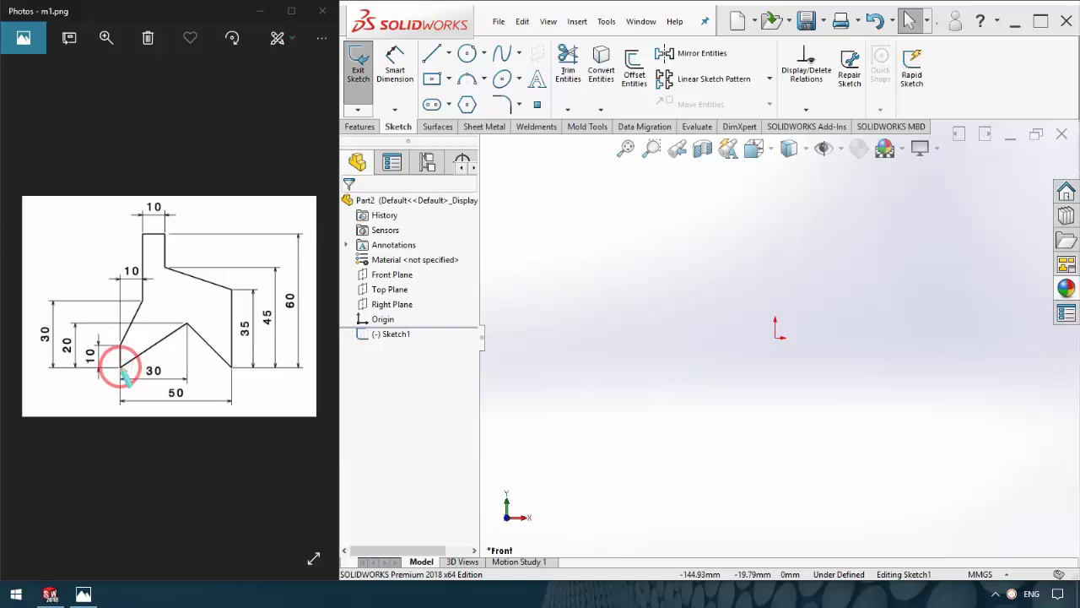
# Draw the bottom, right vertical and upper slanted edges from the origin with the Line tool
pyautogui.click(437, 53)
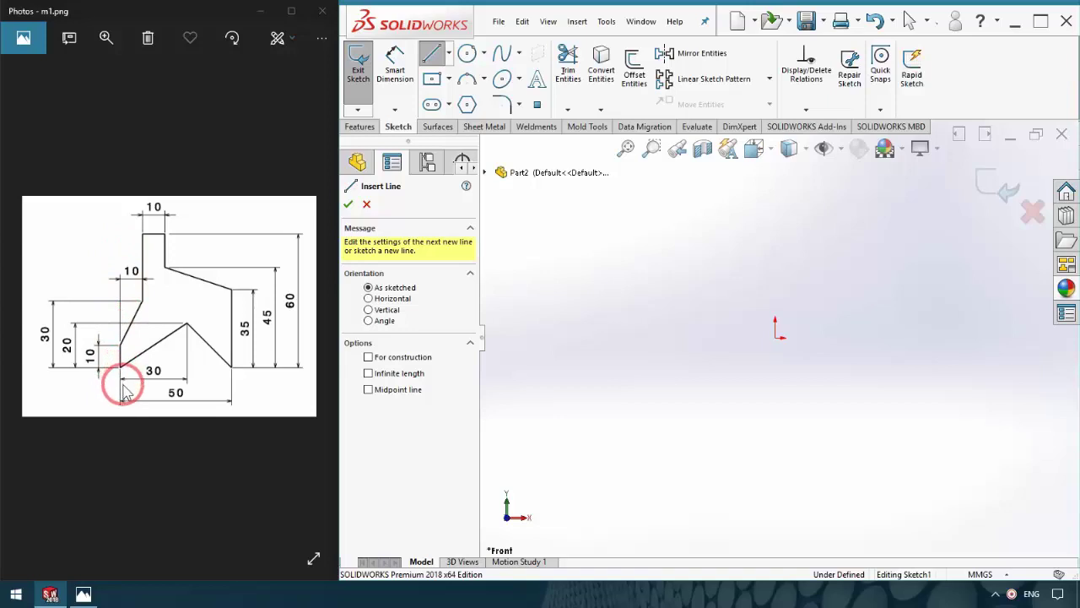
pyautogui.click(776, 338)
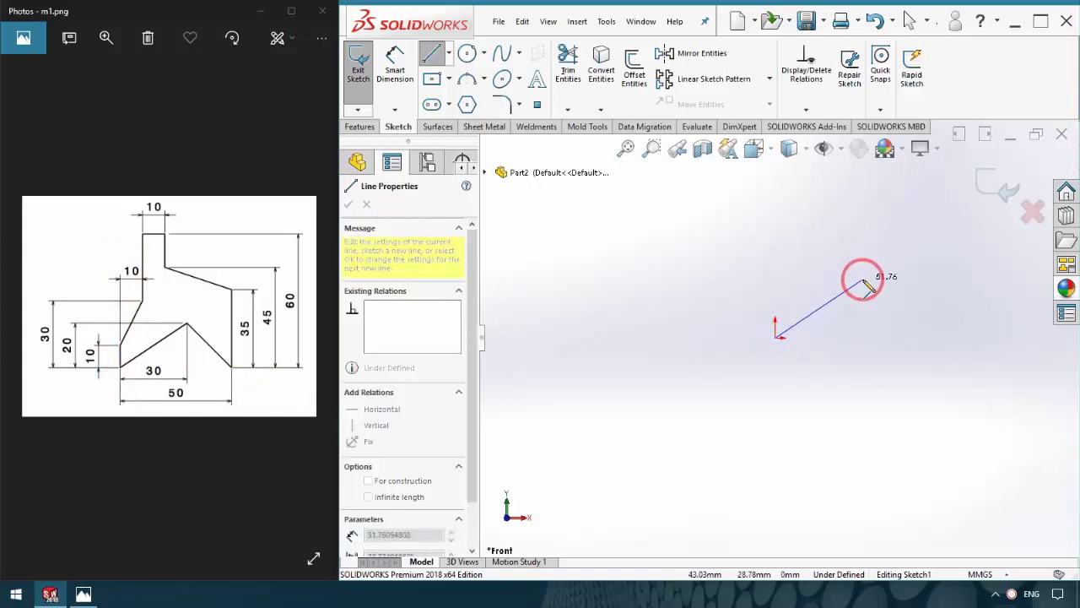
pyautogui.click(944, 338)
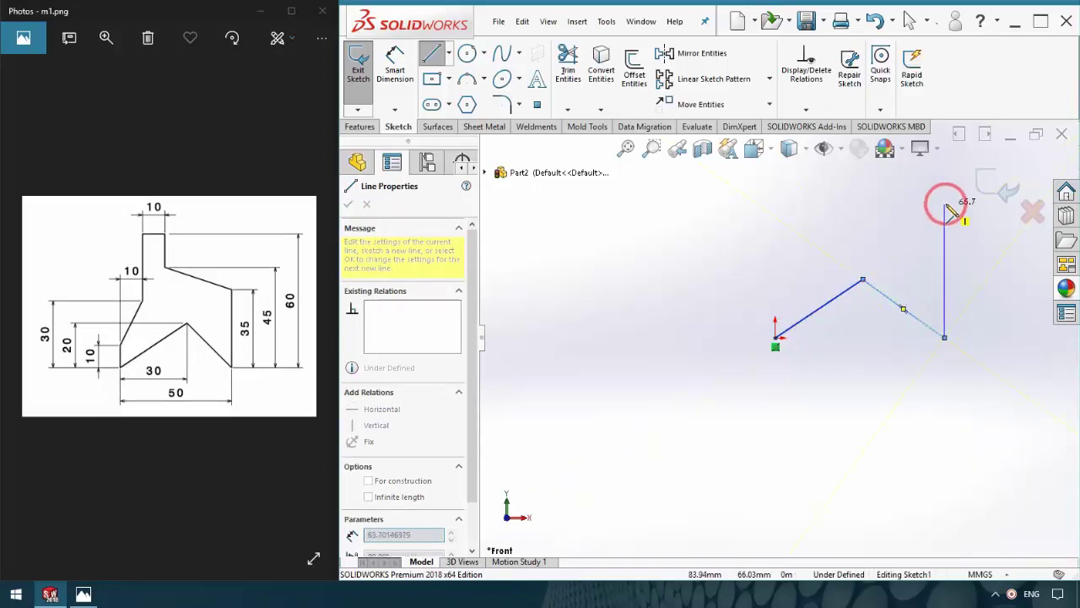
pyautogui.keyDown('ctrl'); pyautogui.moveTo(988, 140); pyautogui.dragTo(863, 243, button='middle'); pyautogui.keyUp('ctrl')
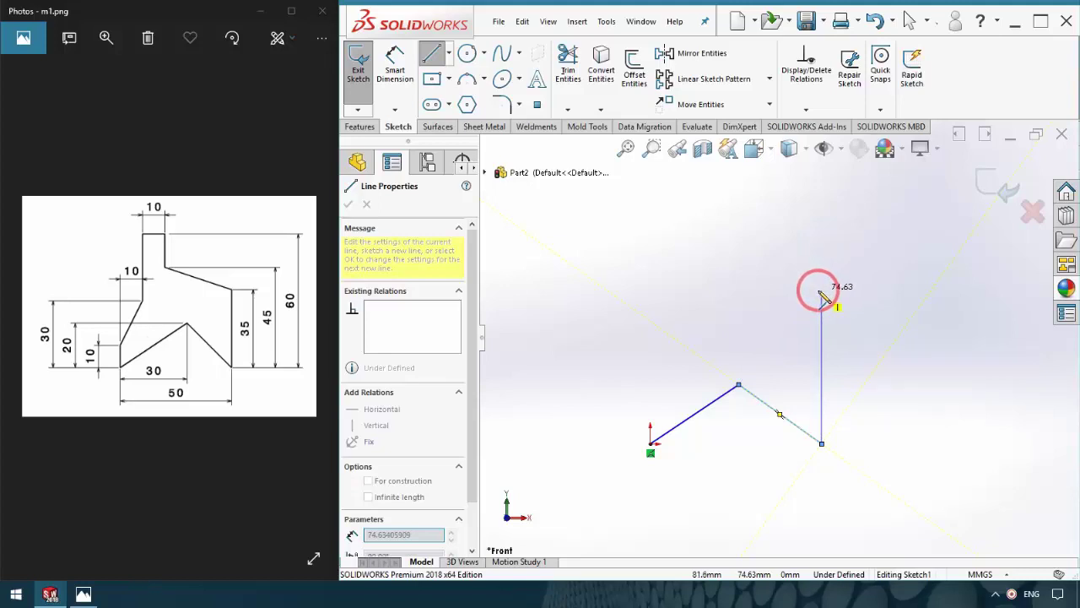
pyautogui.click(821, 290)
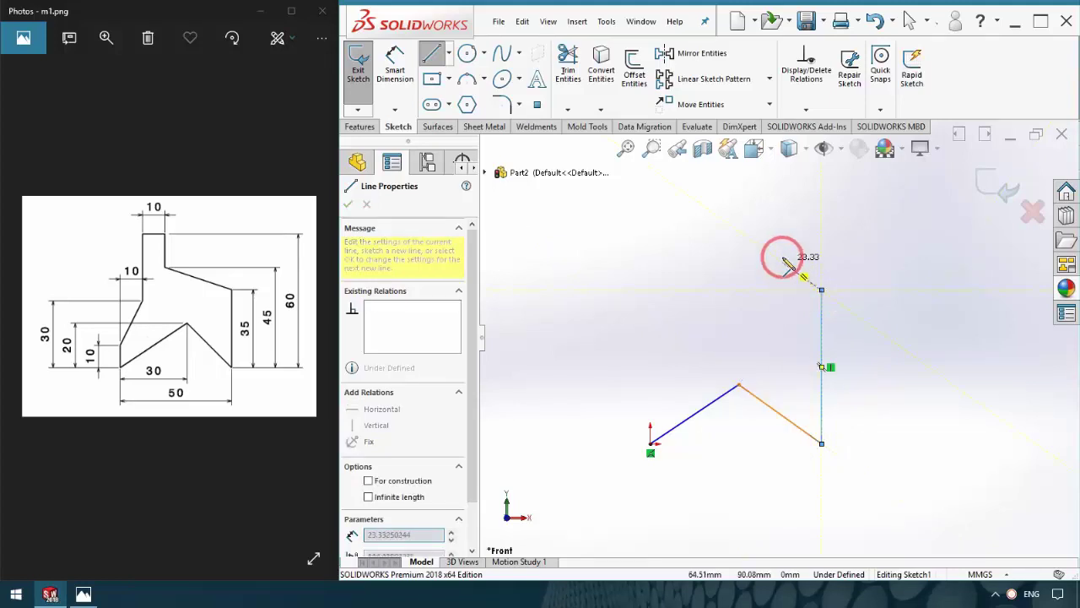
pyautogui.scroll(2, 733, 216)
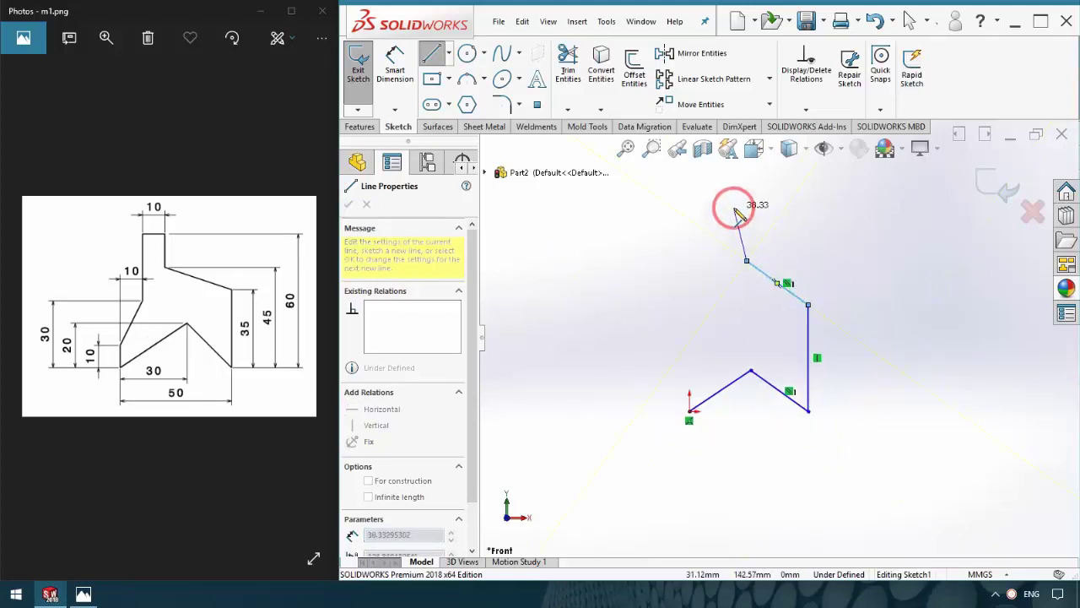
pyautogui.scroll(-4, 723, 262)
pyautogui.click(826, 328)
# Finish the outline with the top, left and lower-left edges, closing it at the origin
pyautogui.scroll(2, 893, 396)
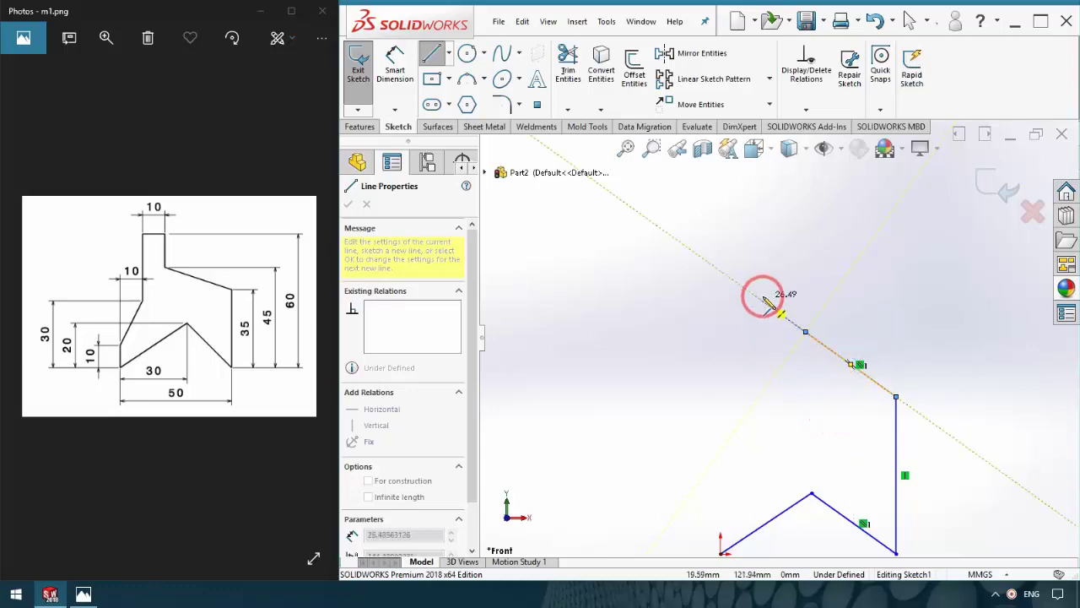
pyautogui.click(806, 245)
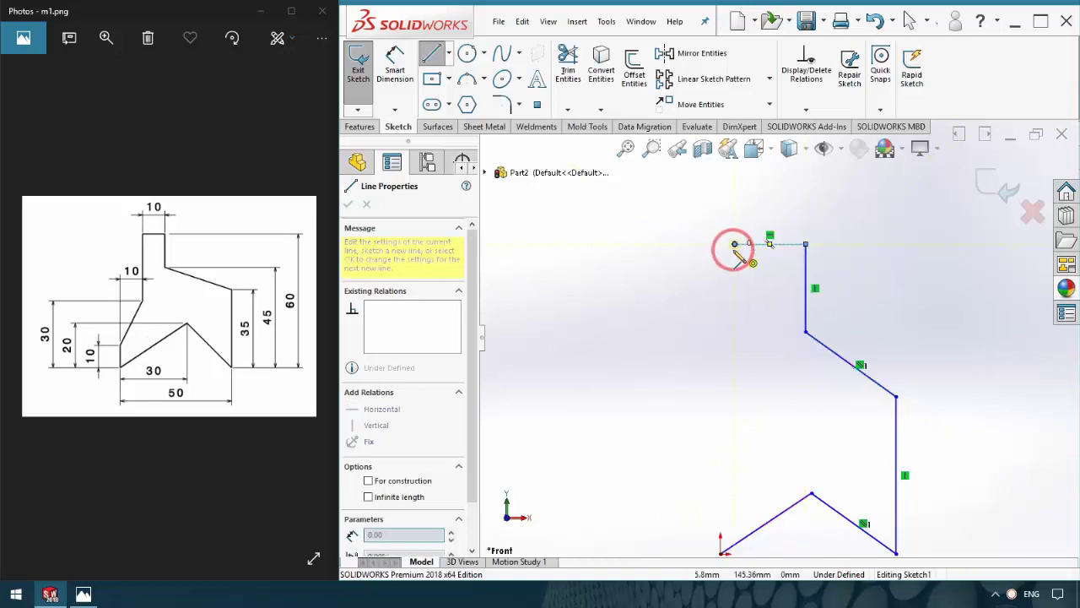
pyautogui.click(735, 245)
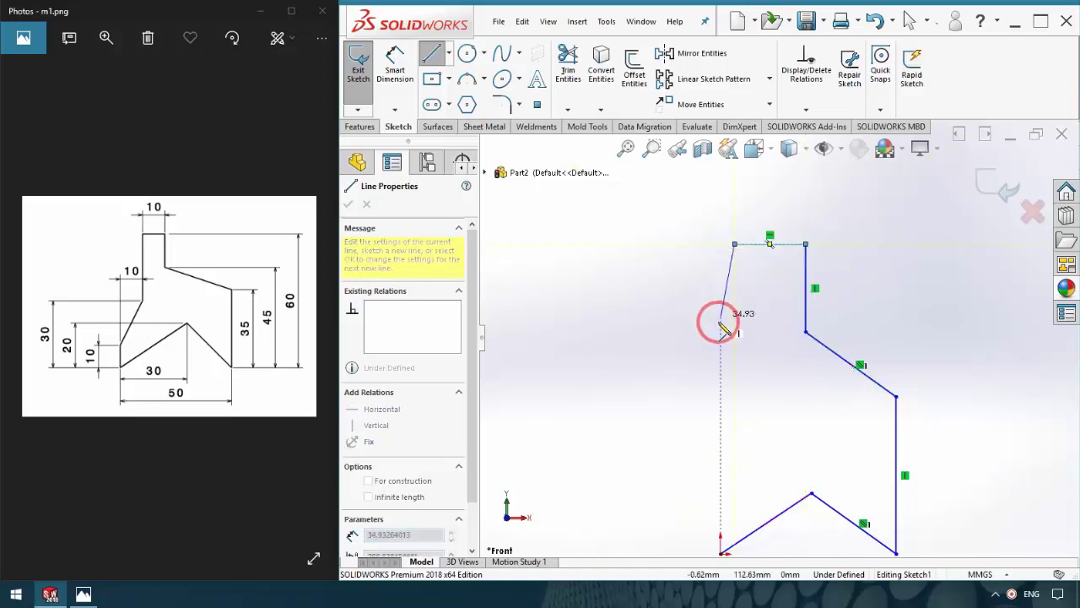
pyautogui.click(734, 385)
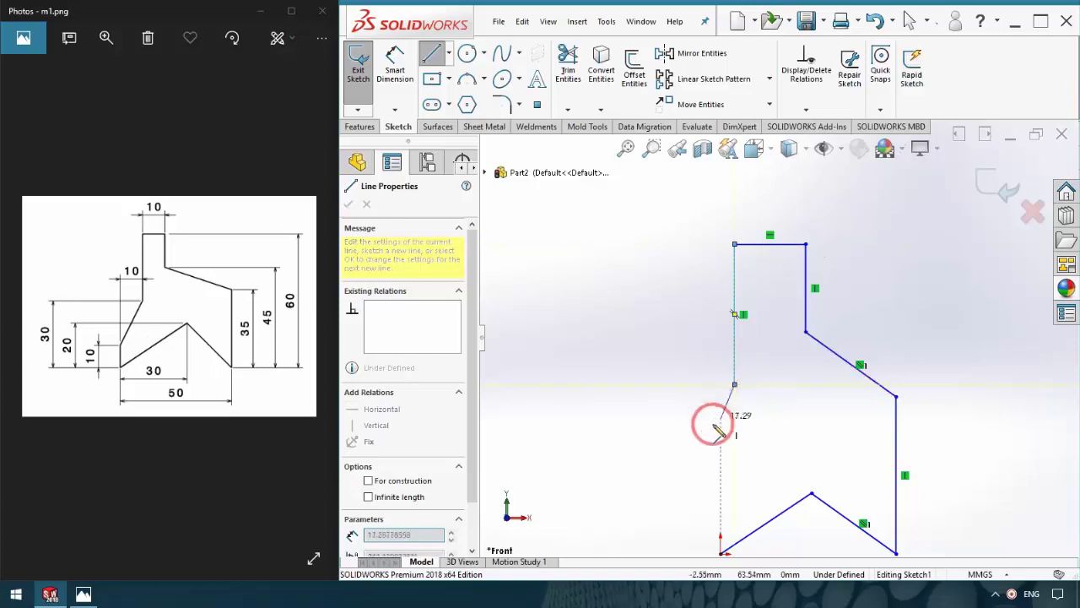
pyautogui.click(716, 482)
pyautogui.click(722, 553)
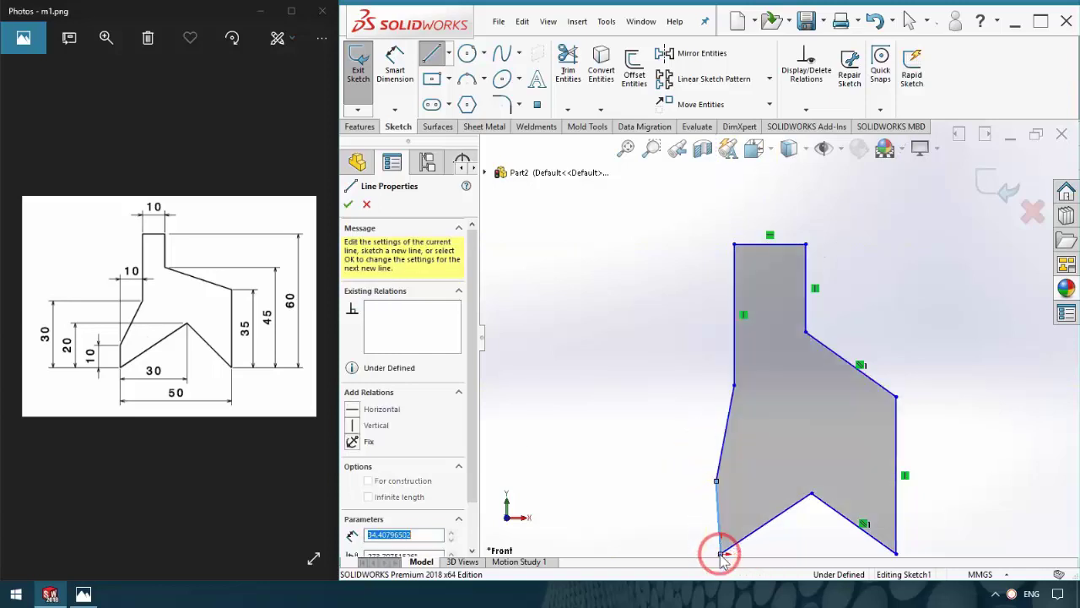
pyautogui.press('Escape')
pyautogui.scroll(-4, 767, 523)
# Make the lower-left edge vertical and delete the Parallel relation on the right slanted edges
pyautogui.scroll(3, 708, 443)
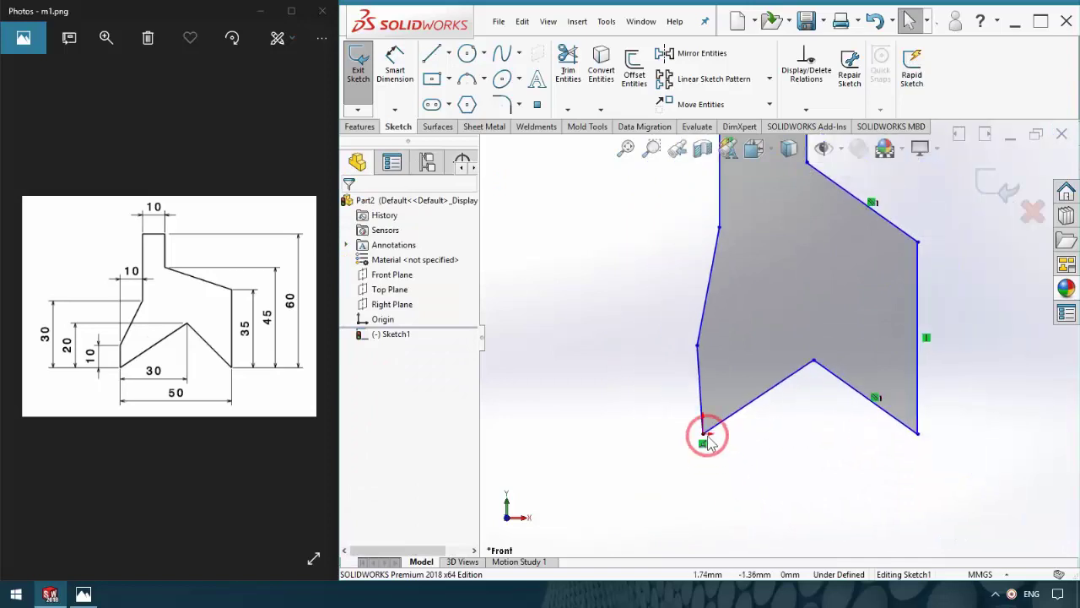
pyautogui.scroll(2, 717, 384)
pyautogui.scroll(1, 818, 341)
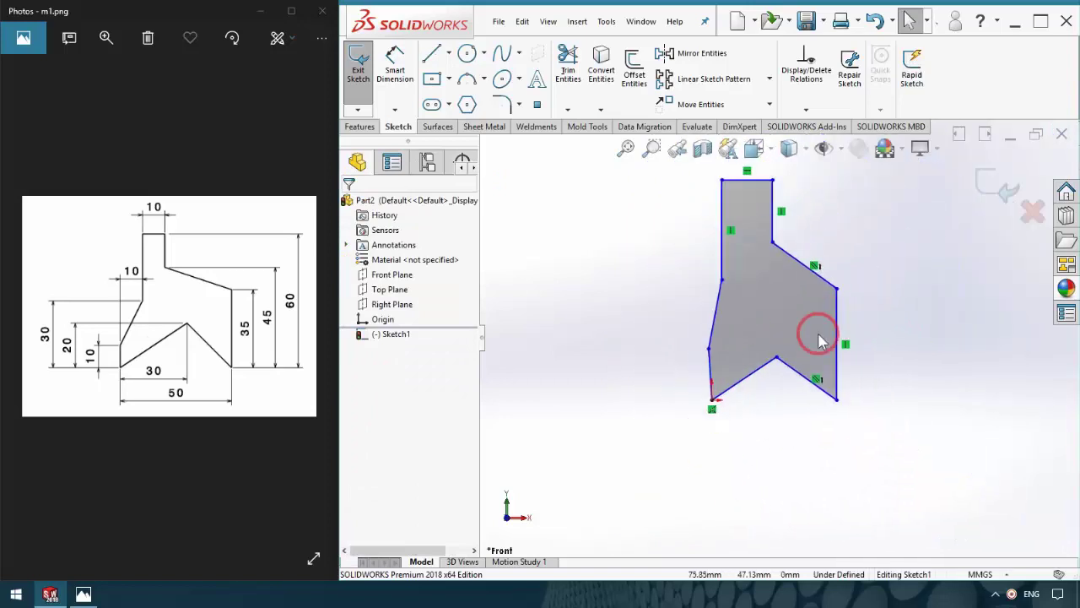
pyautogui.click(710, 365)
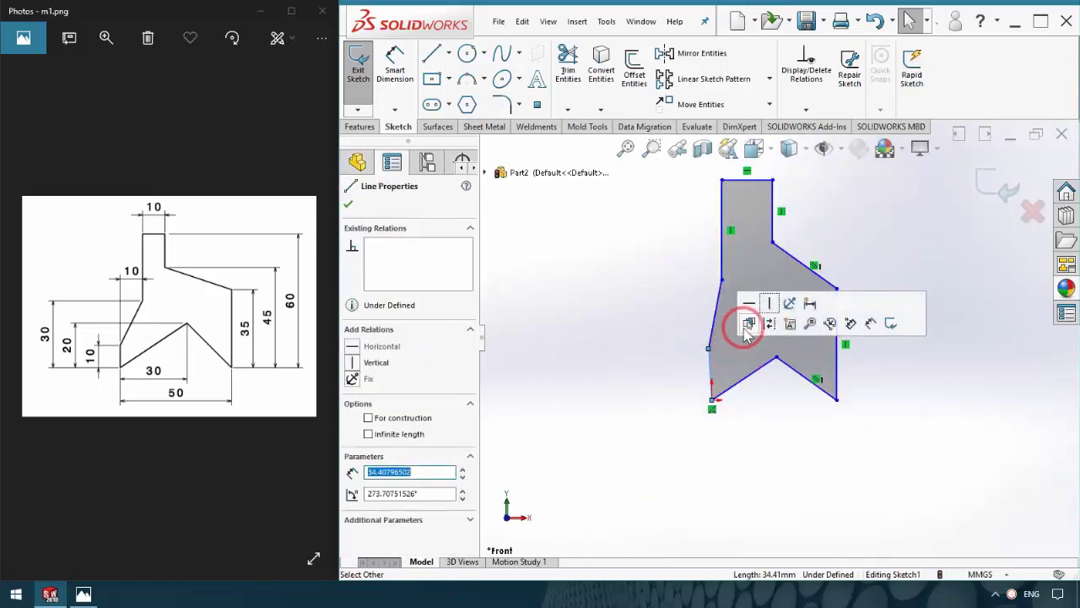
pyautogui.click(769, 302)
pyautogui.click(916, 397)
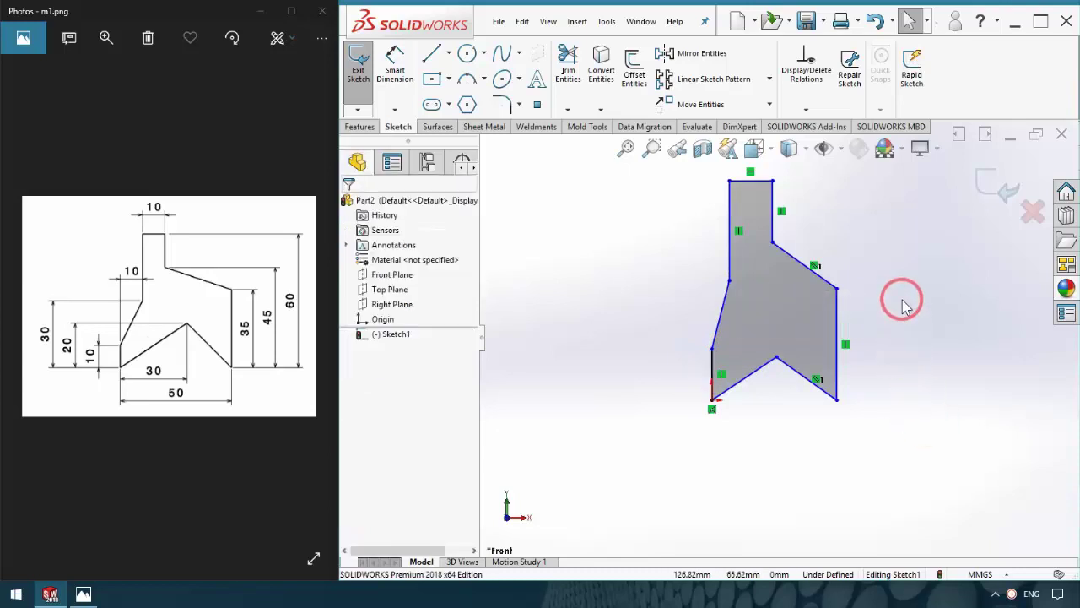
pyautogui.click(815, 268)
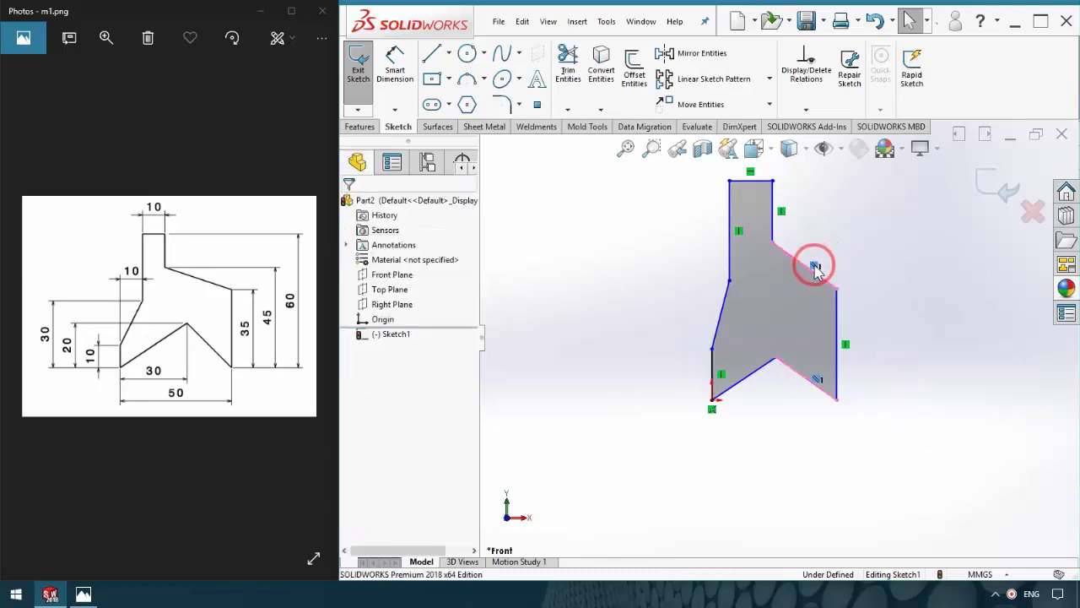
pyautogui.press('Delete')
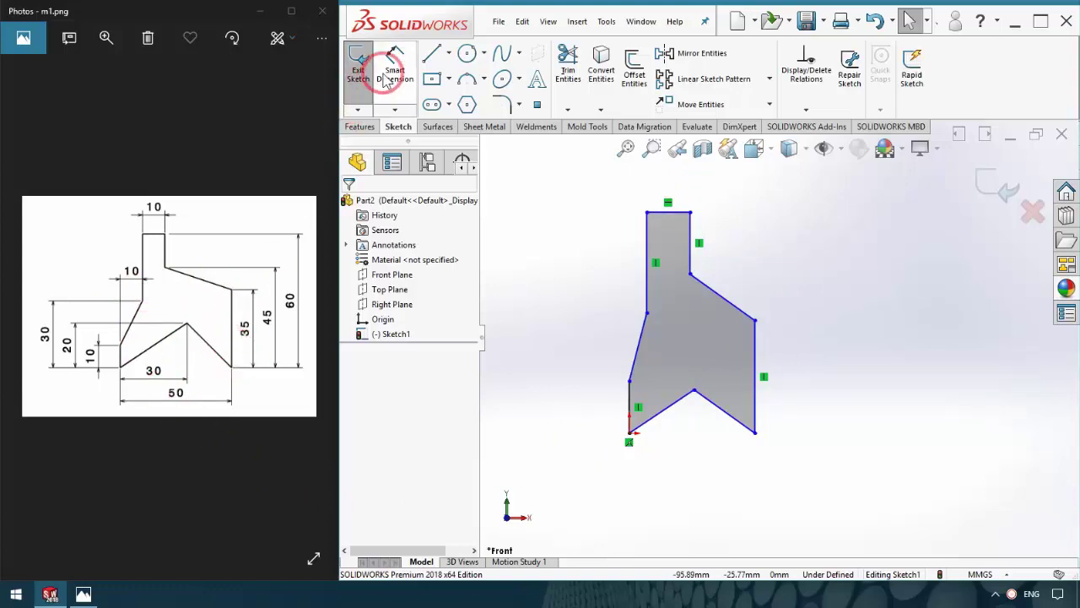
# Dimension the 30 horizontal distance to the V peak and the 50 overall width
pyautogui.click(390, 66)
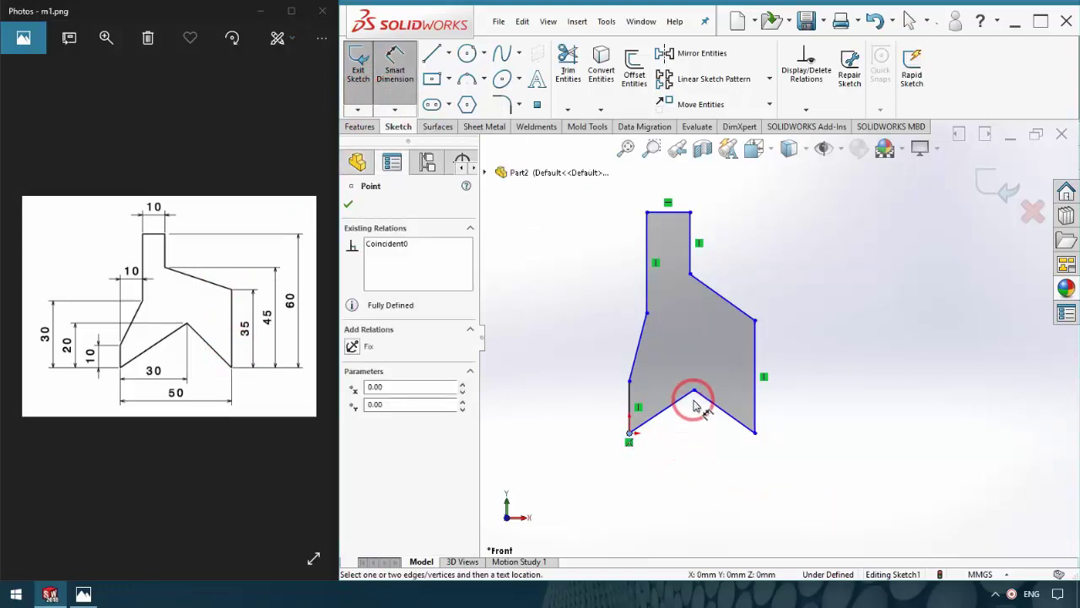
pyautogui.click(661, 459)
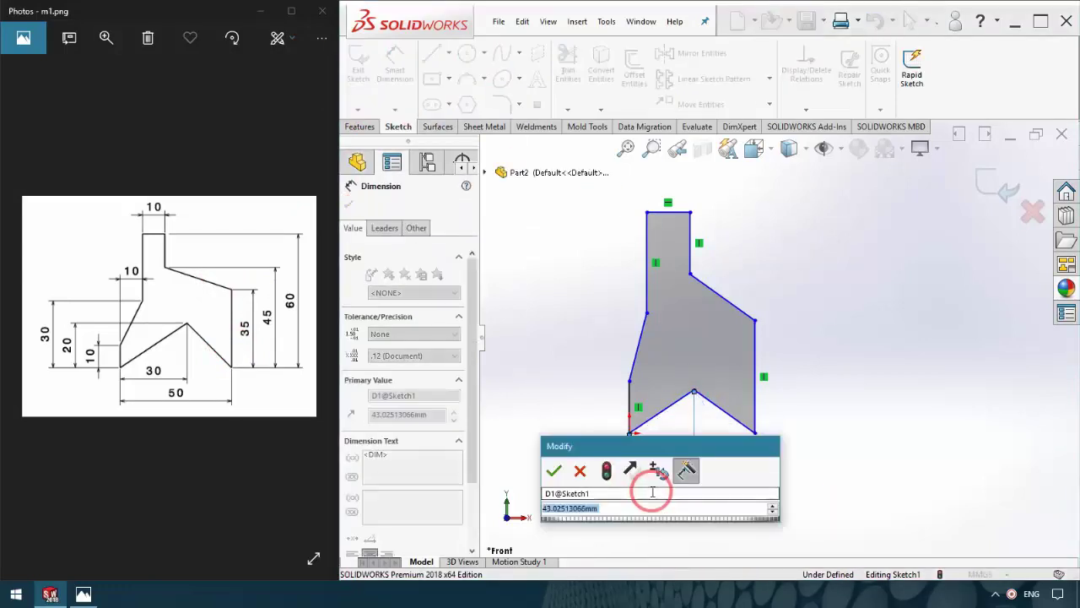
pyautogui.write('30')
pyautogui.press('Return')
pyautogui.click(878, 528)
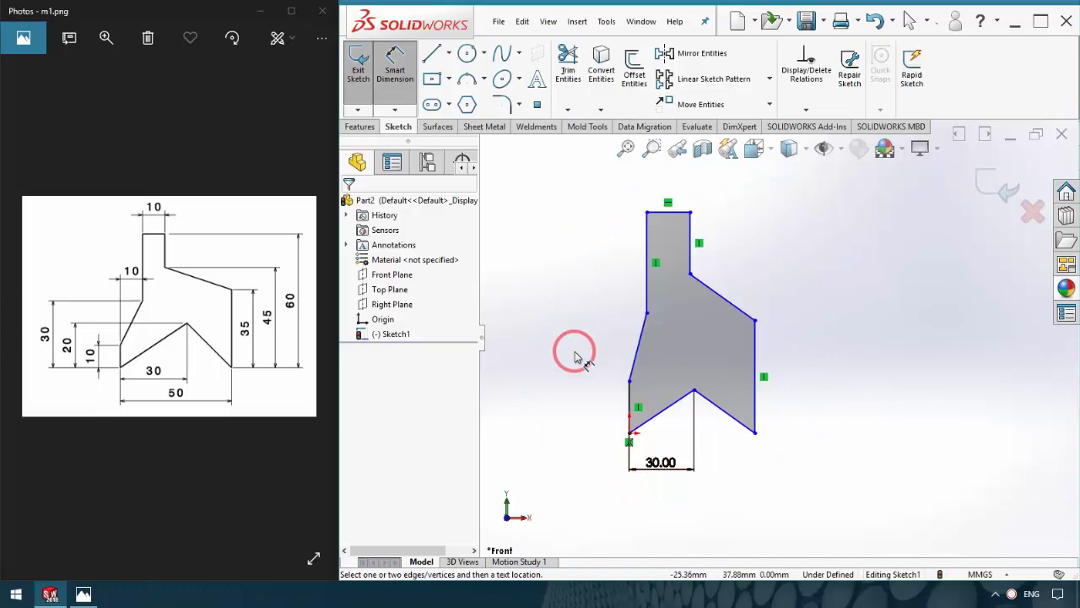
pyautogui.click(629, 433)
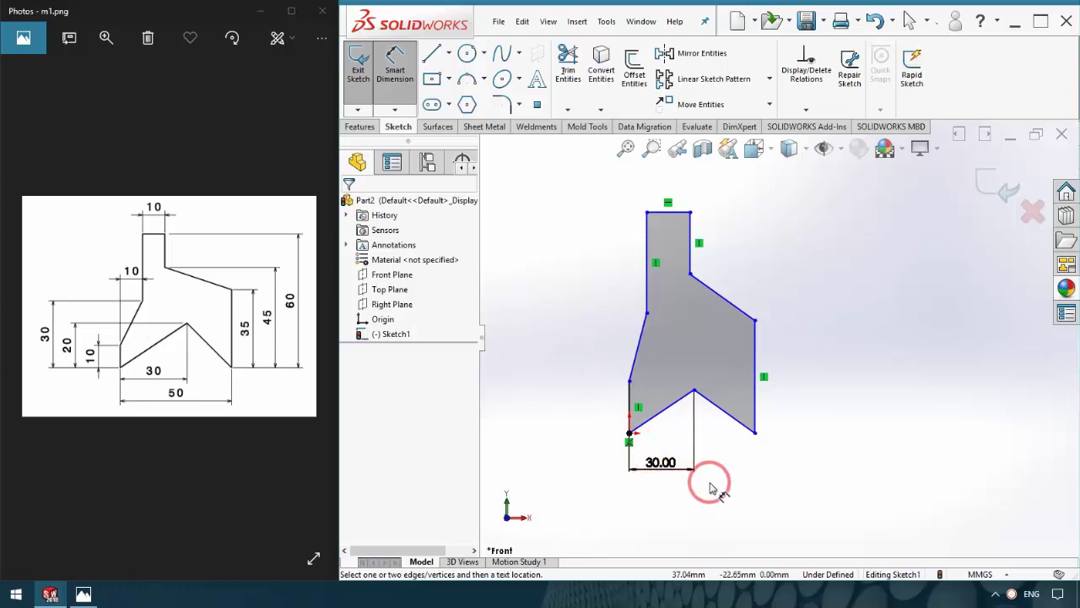
pyautogui.click(629, 433)
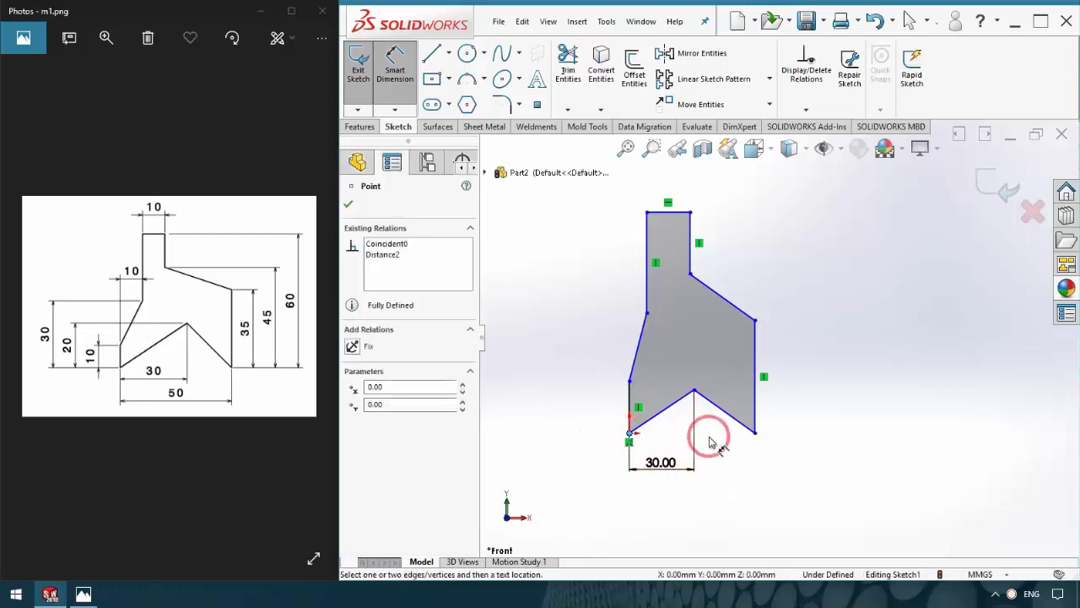
pyautogui.click(755, 434)
pyautogui.click(694, 489)
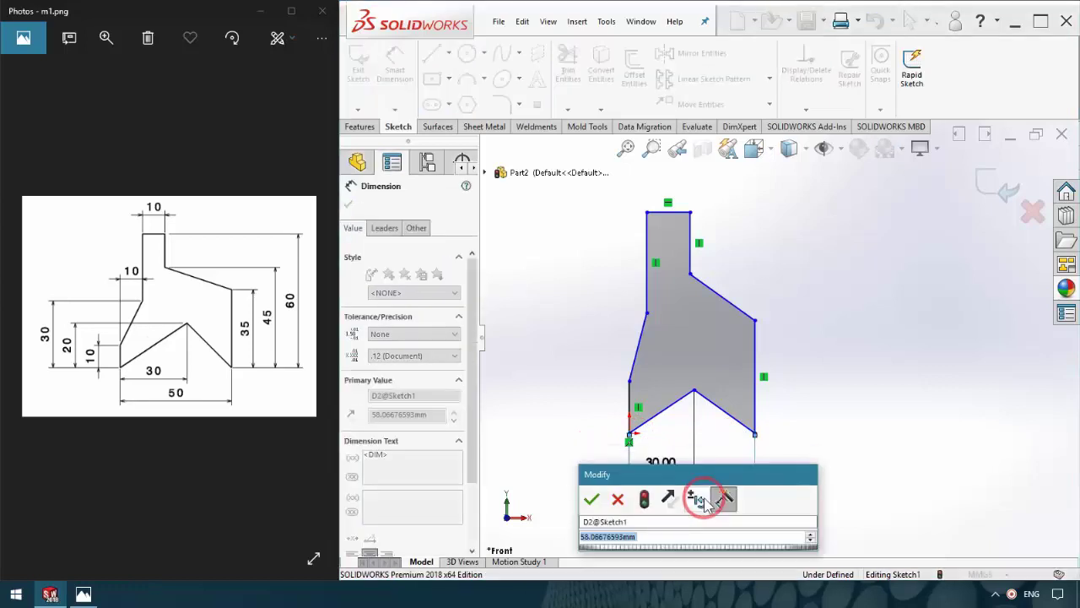
pyautogui.write('50')
pyautogui.press('Return')
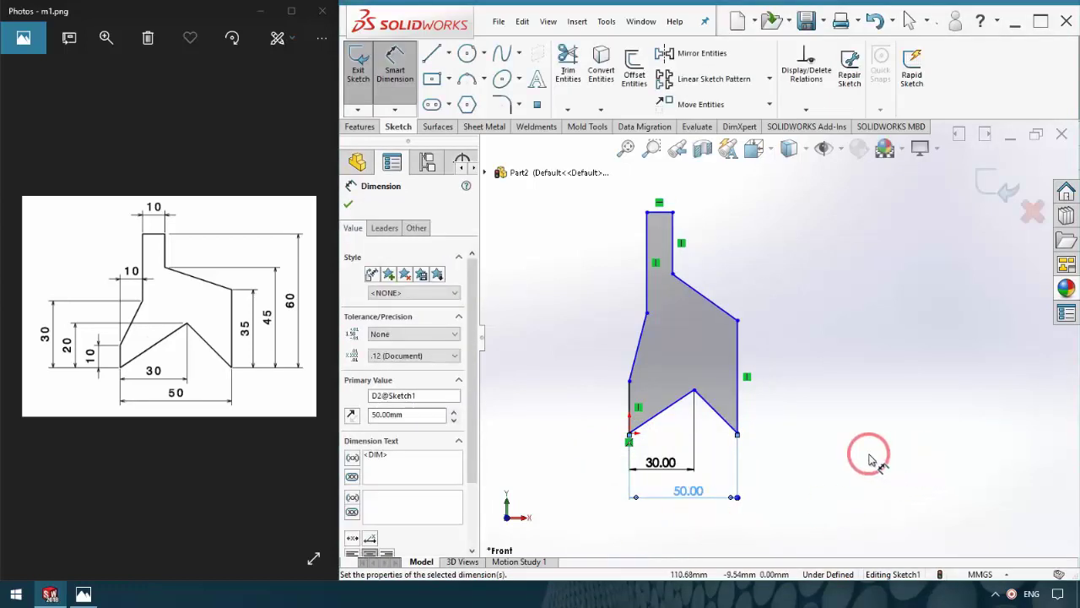
pyautogui.click(868, 453)
# Add the 35 right-edge height and the 45 height up to the shoulder corner
pyautogui.click(739, 405)
pyautogui.click(765, 405)
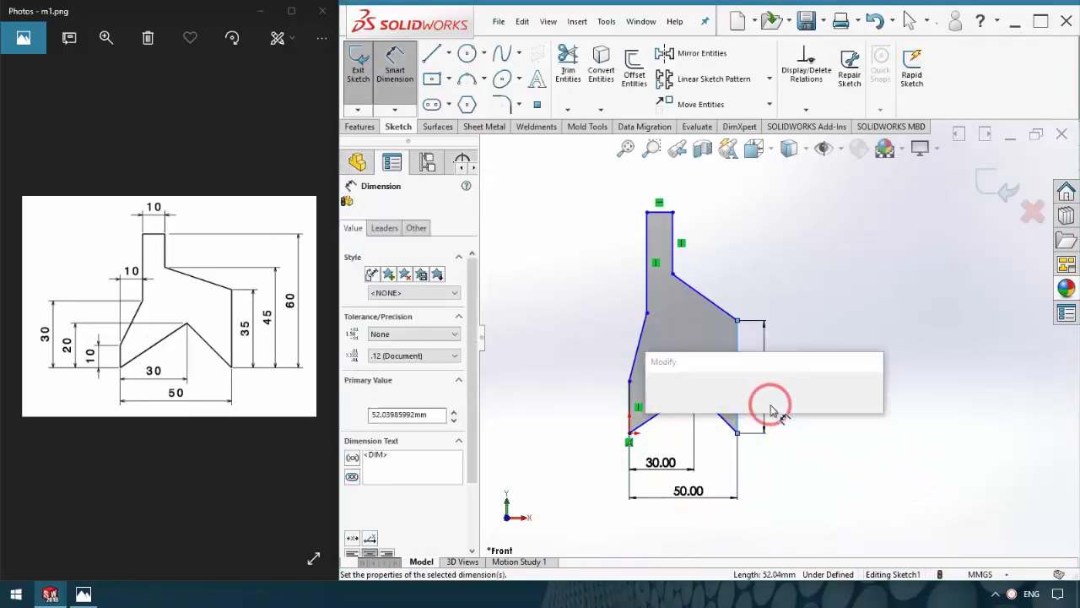
pyautogui.write('35')
pyautogui.press('Return')
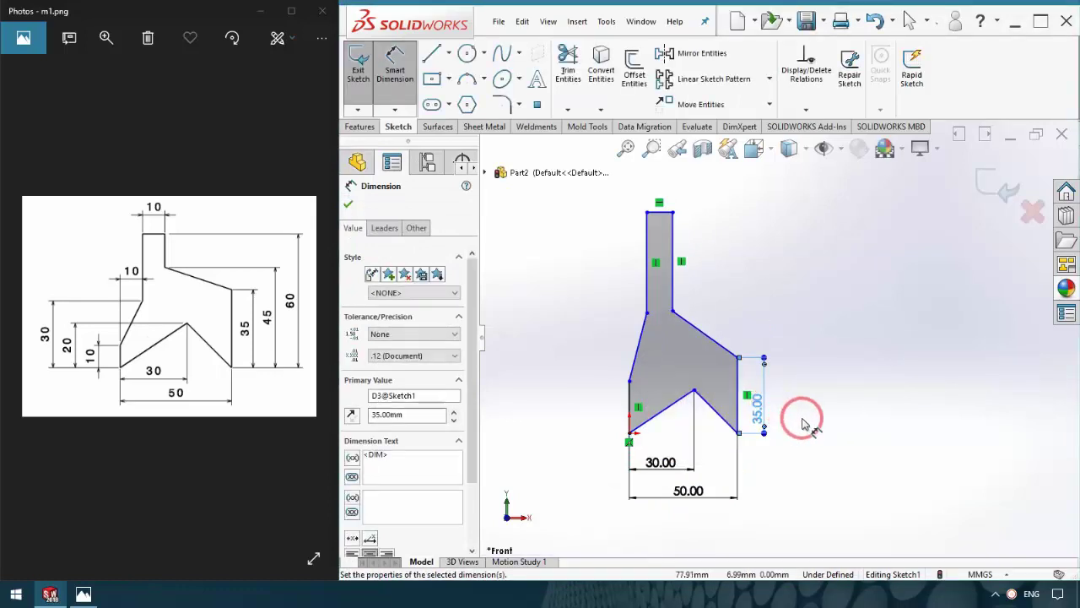
pyautogui.click(801, 410)
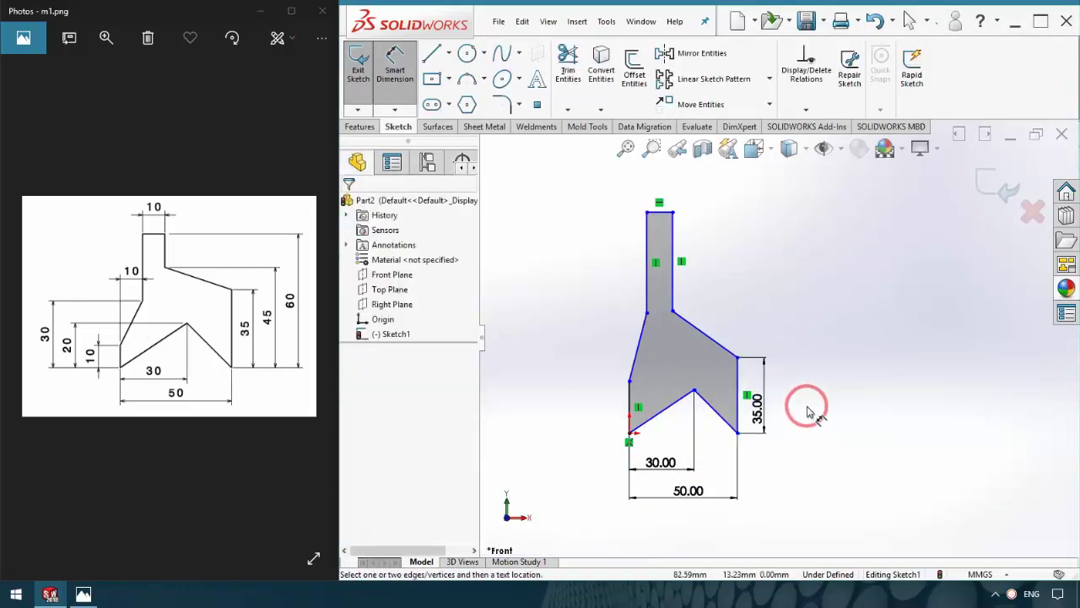
pyautogui.click(737, 433)
pyautogui.click(673, 313)
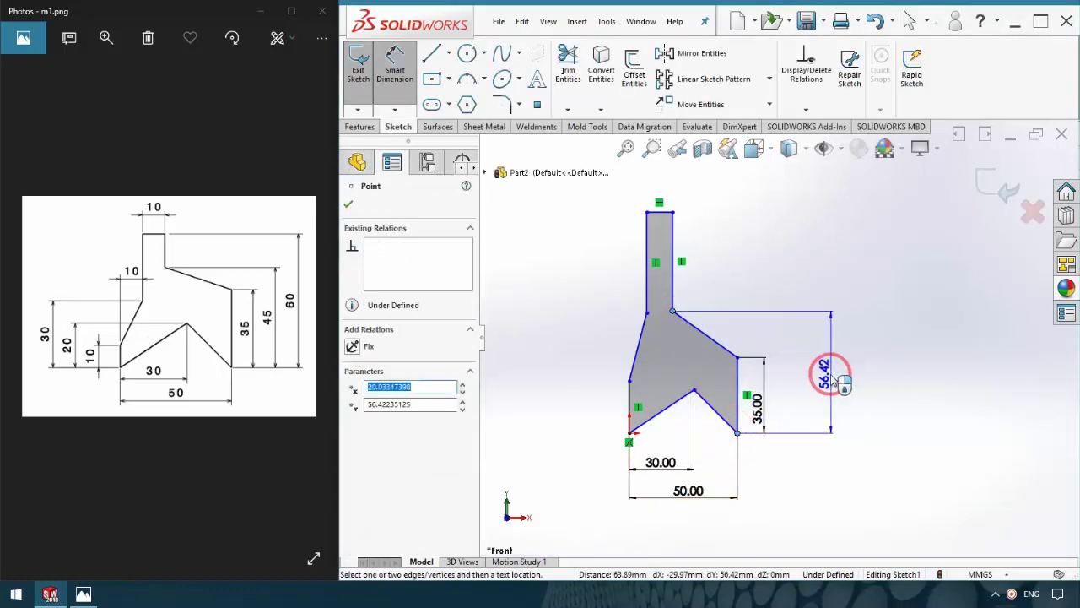
pyautogui.click(810, 372)
pyautogui.write('45')
pyautogui.press('Return')
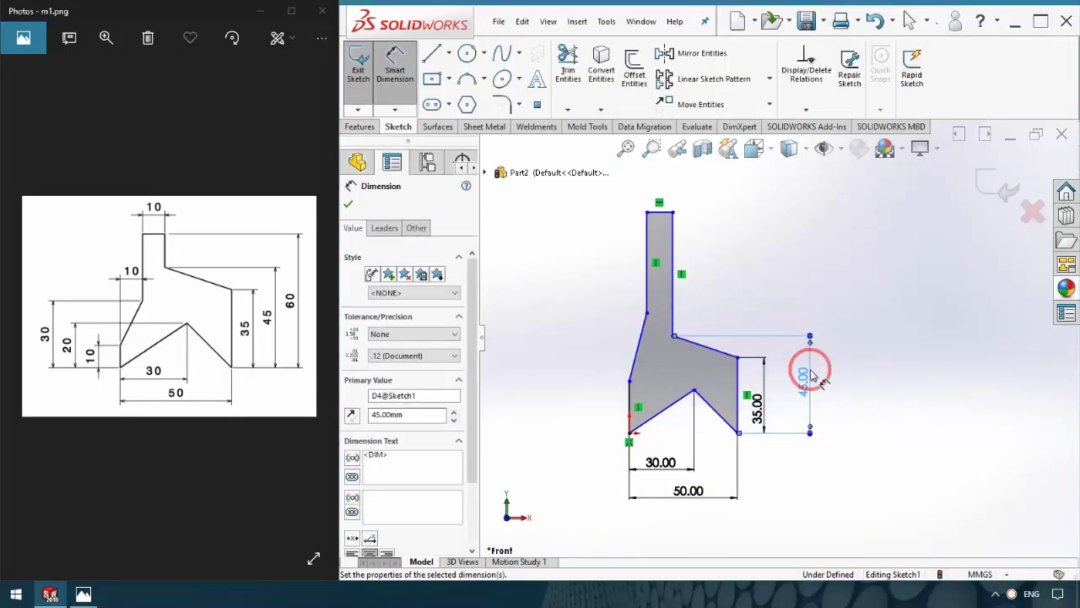
pyautogui.click(766, 300)
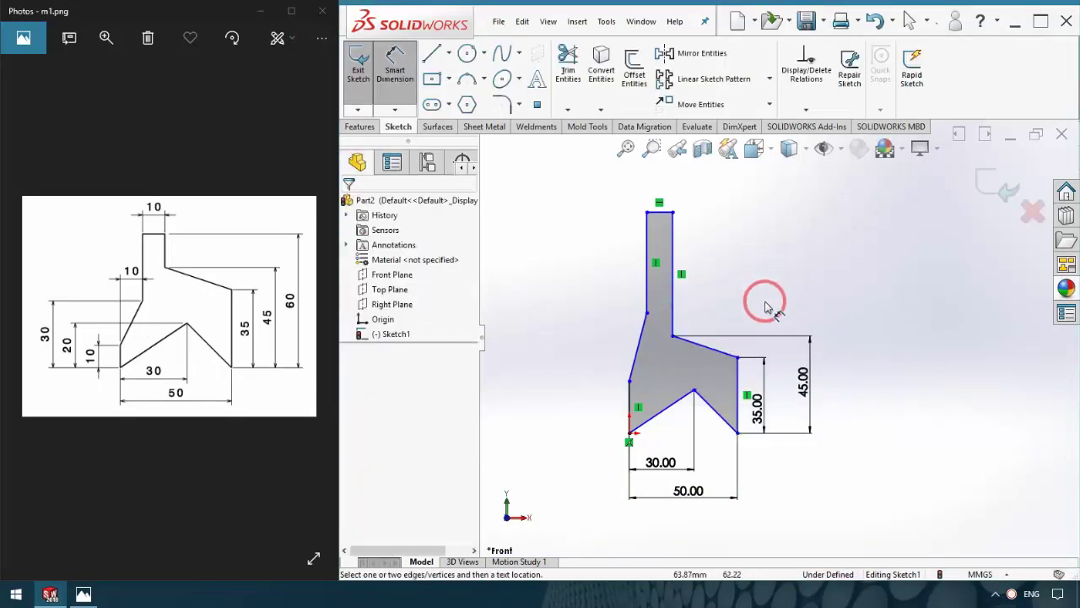
# Add the 60 overall height and the 10 width of the short top edge
pyautogui.click(671, 213)
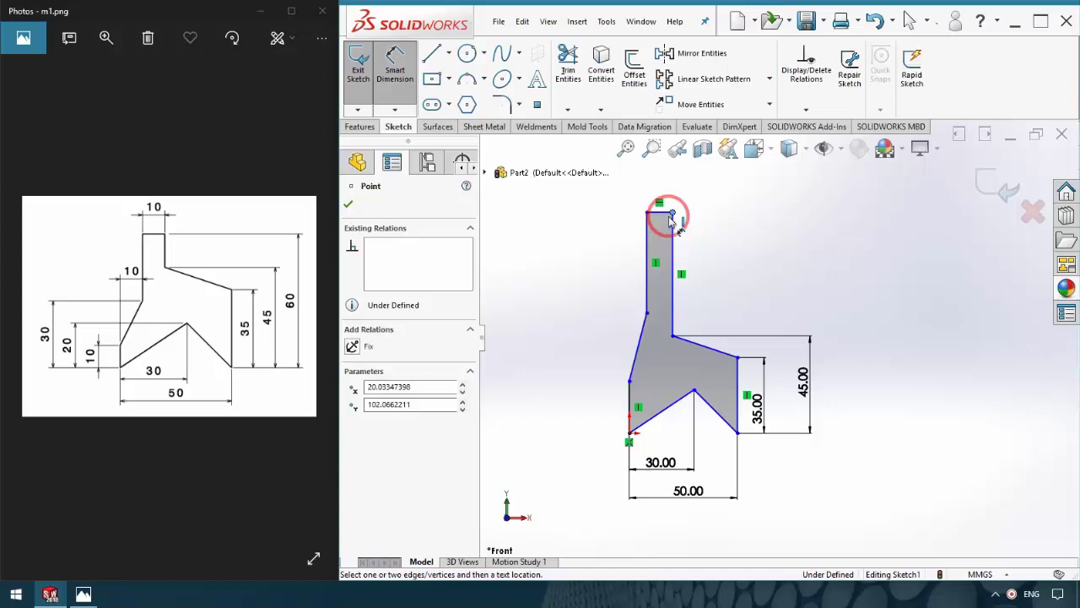
pyautogui.click(736, 436)
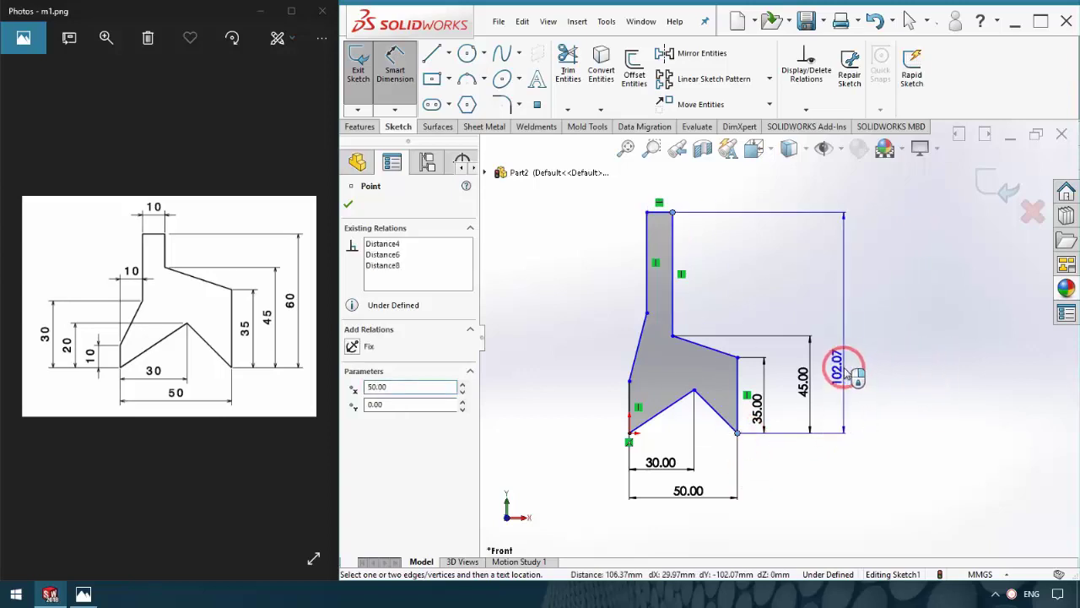
pyautogui.click(843, 380)
pyautogui.write('60')
pyautogui.press('Return')
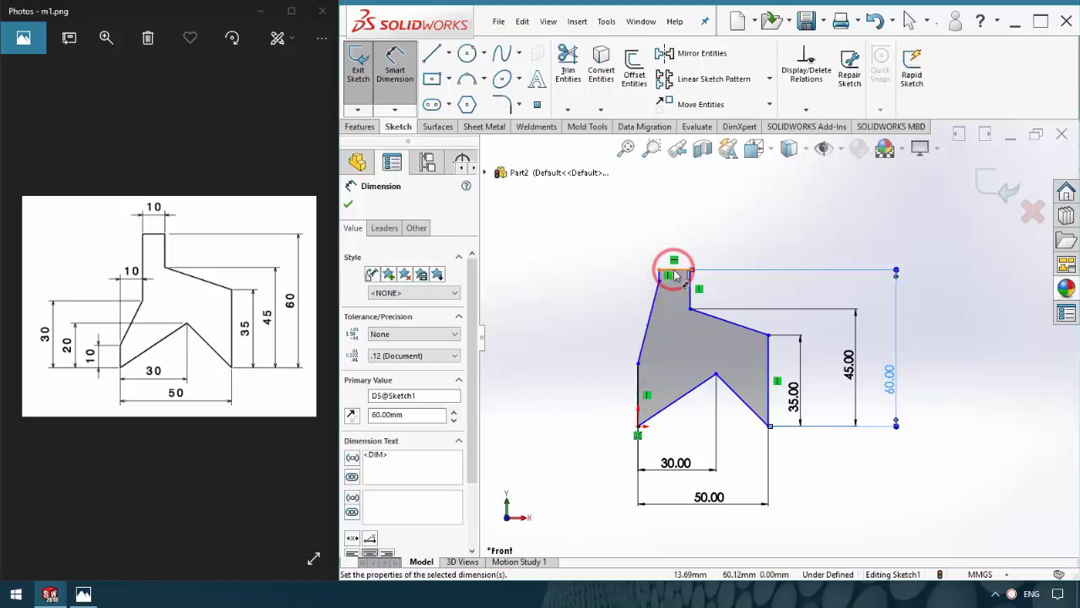
pyautogui.click(675, 268)
pyautogui.click(676, 249)
pyautogui.write('10')
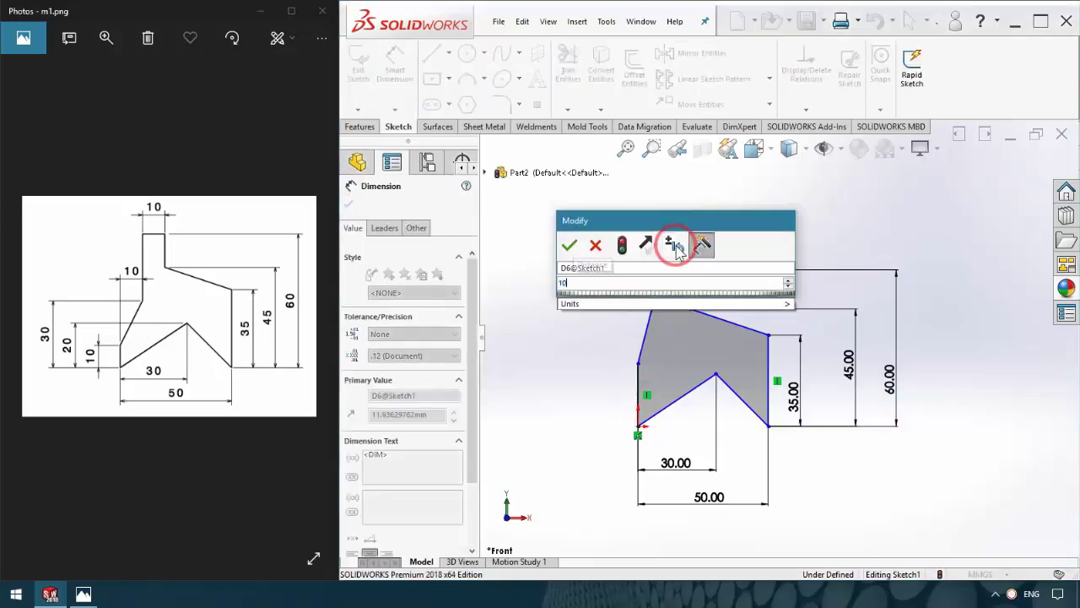
pyautogui.press('Return')
pyautogui.click(562, 358)
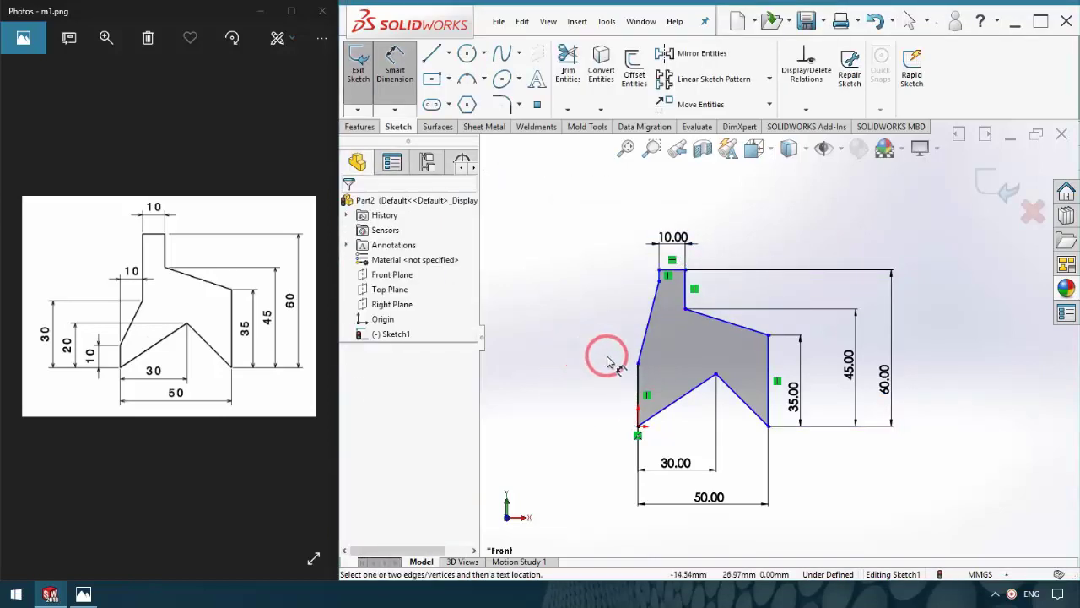
# Dimension the lower-left edge height as 10
pyautogui.scroll(-2, 747, 422)
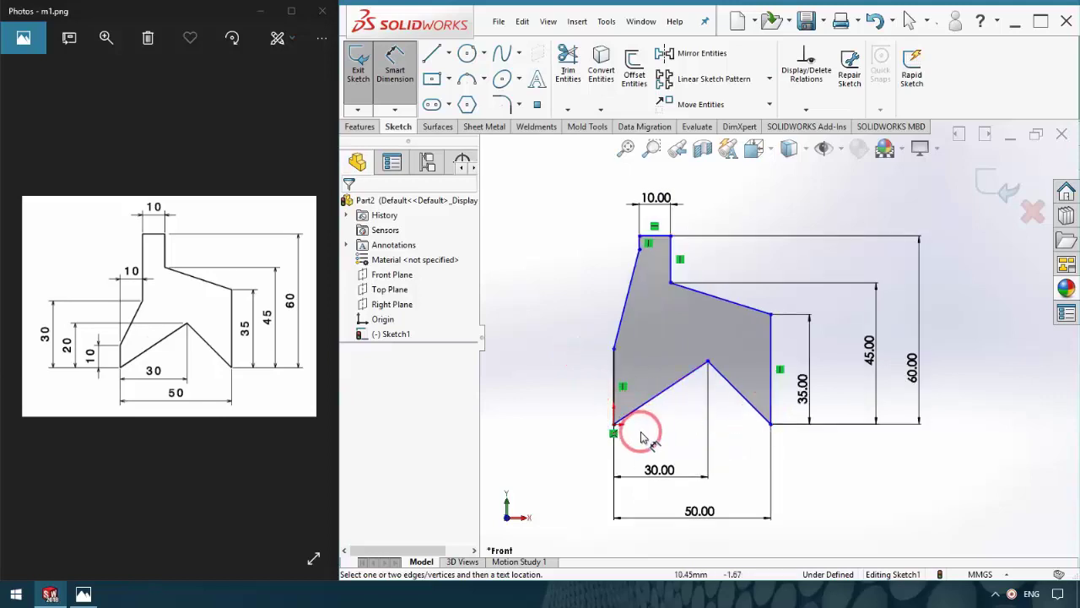
pyautogui.click(620, 390)
pyautogui.click(581, 389)
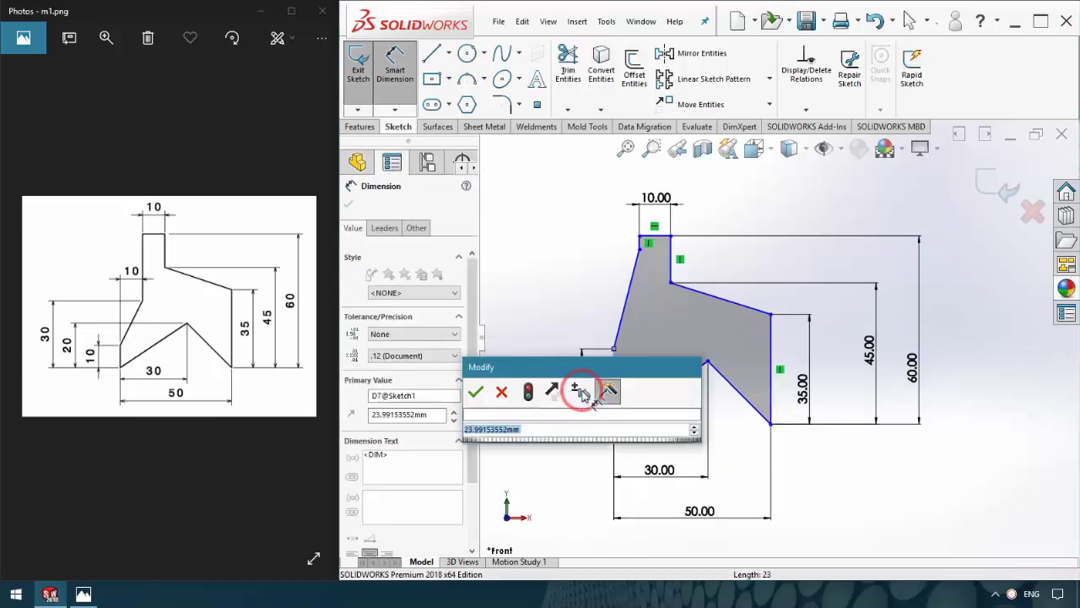
pyautogui.write('10')
pyautogui.press('Return')
# Dimension the V apex 20 above the origin corner
pyautogui.click(532, 351)
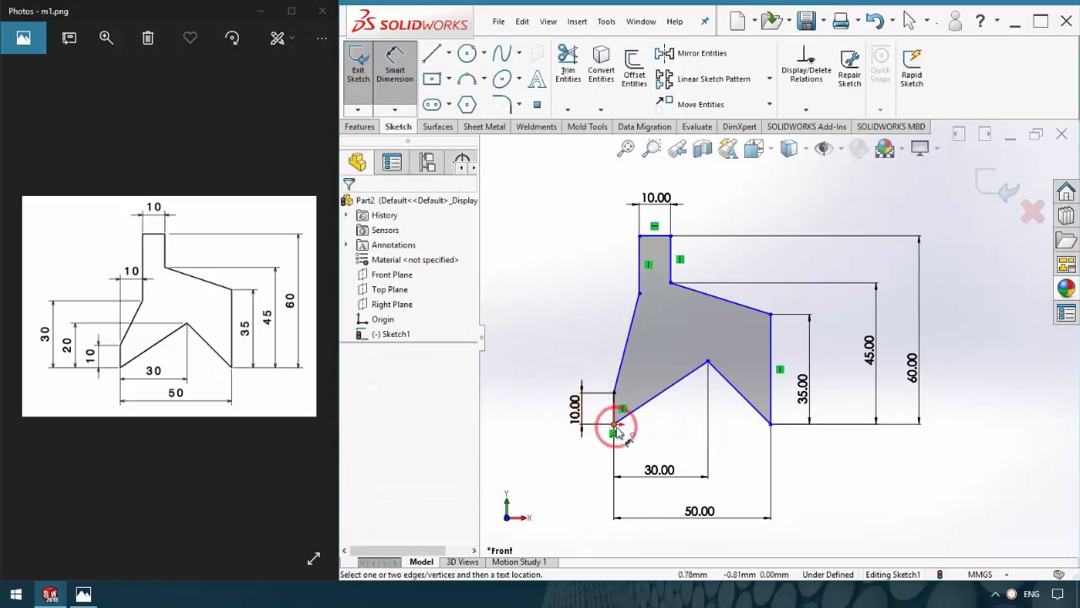
pyautogui.click(616, 420)
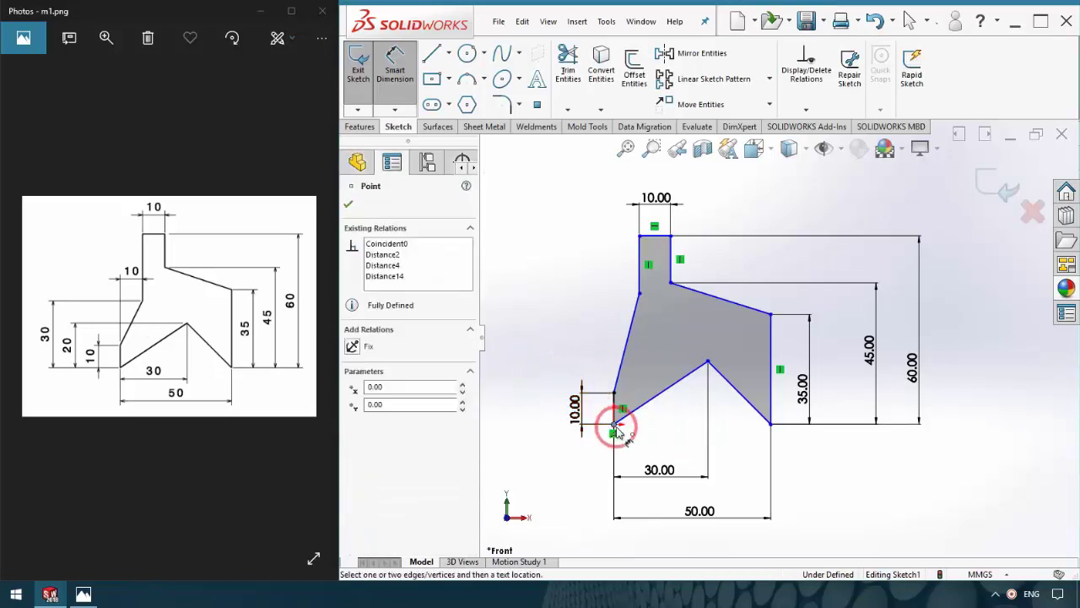
pyautogui.click(707, 362)
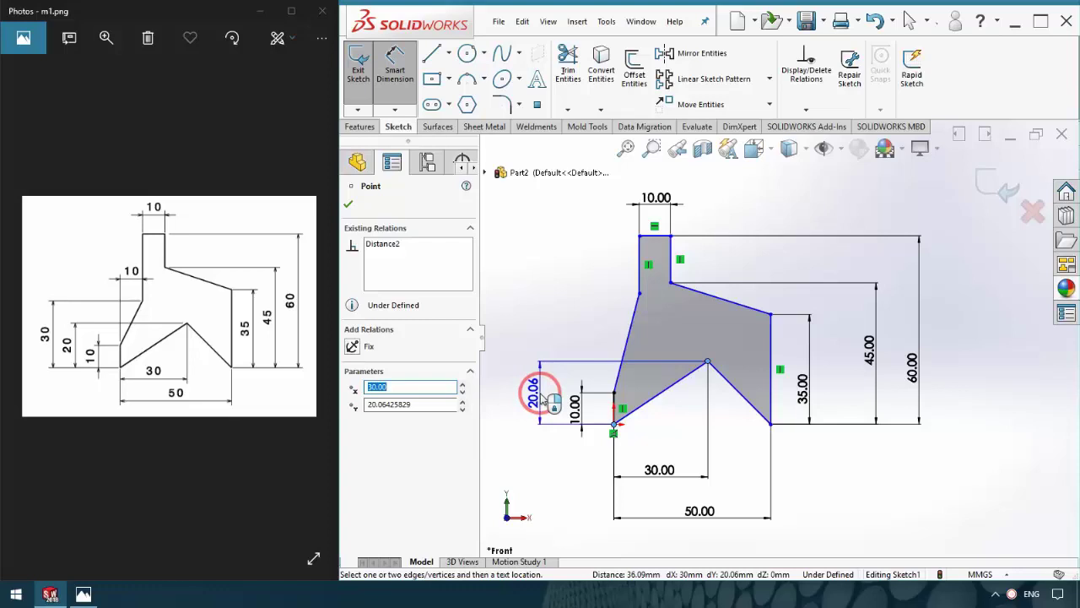
pyautogui.press('Escape')
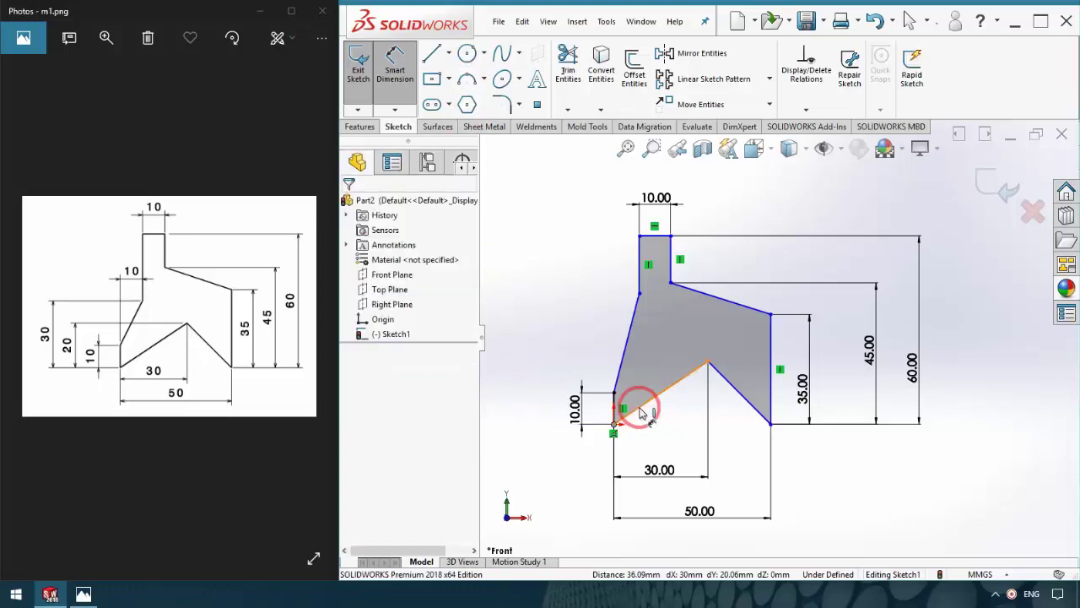
pyautogui.click(614, 424)
pyautogui.click(707, 362)
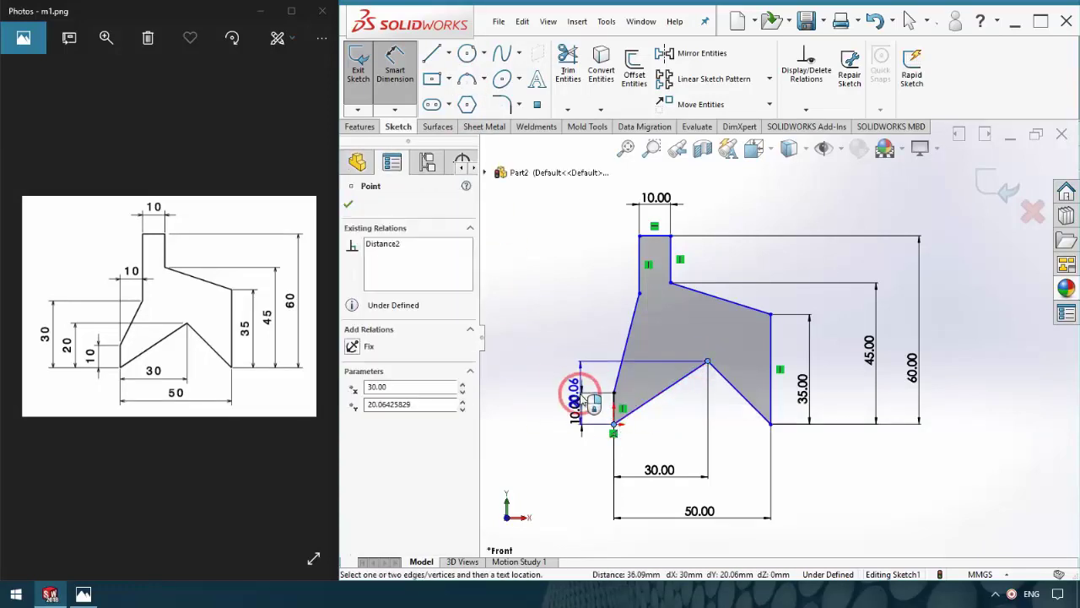
pyautogui.click(550, 392)
pyautogui.write('20.06425829mm')
pyautogui.press('Return')
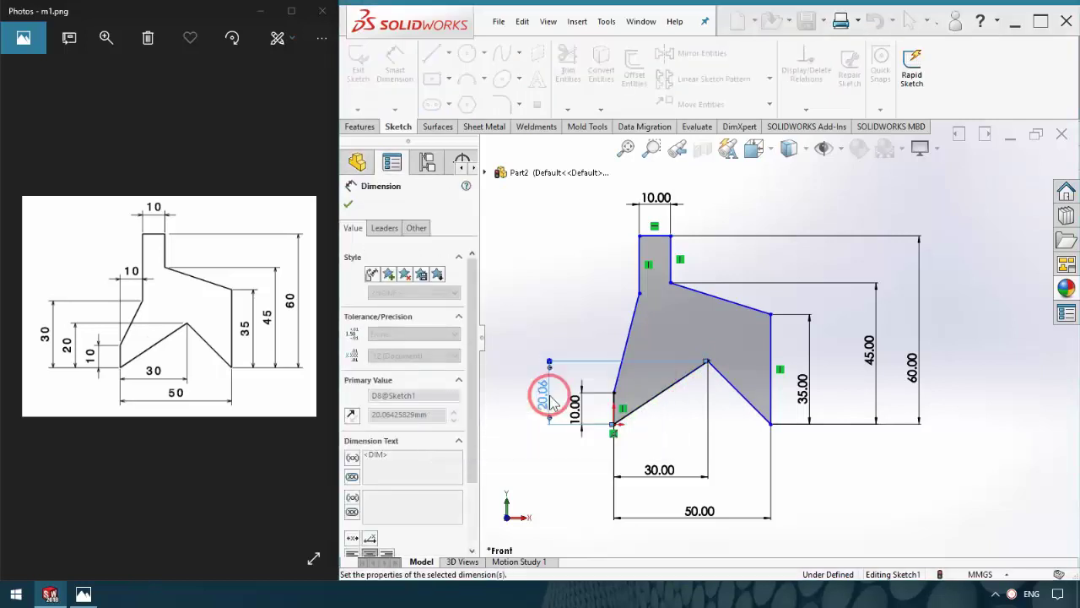
pyautogui.click(590, 323)
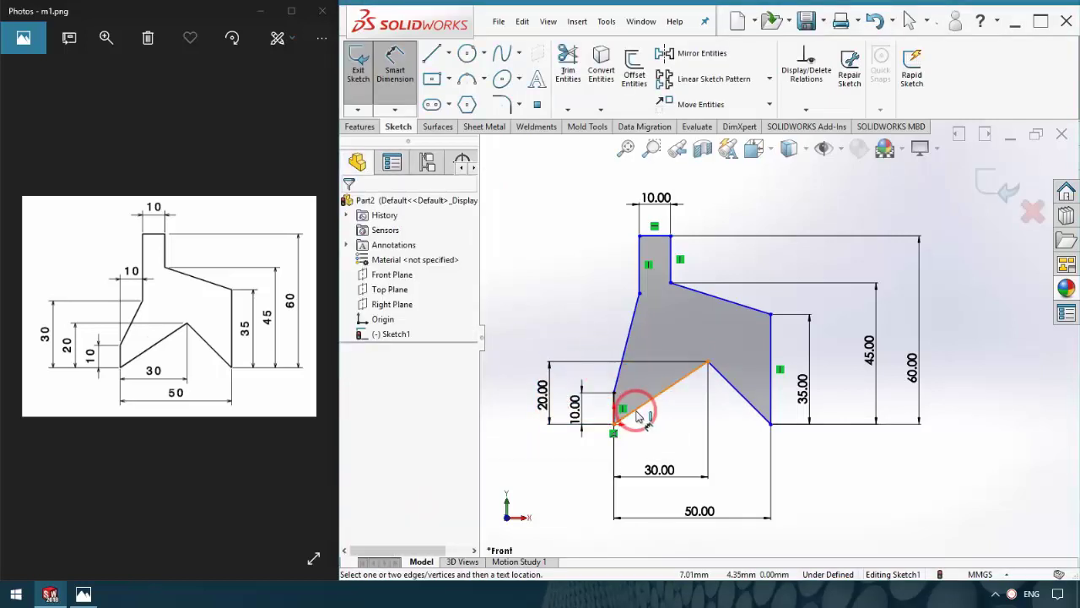
# Dimension the left shoulder corner 30 above the origin corner
pyautogui.click(614, 425)
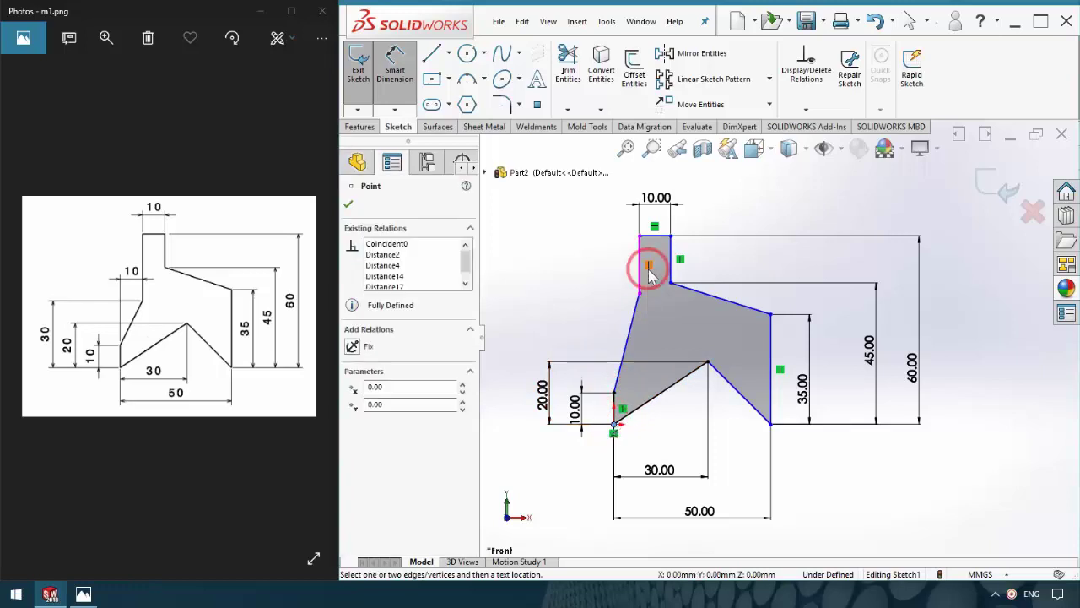
pyautogui.click(639, 295)
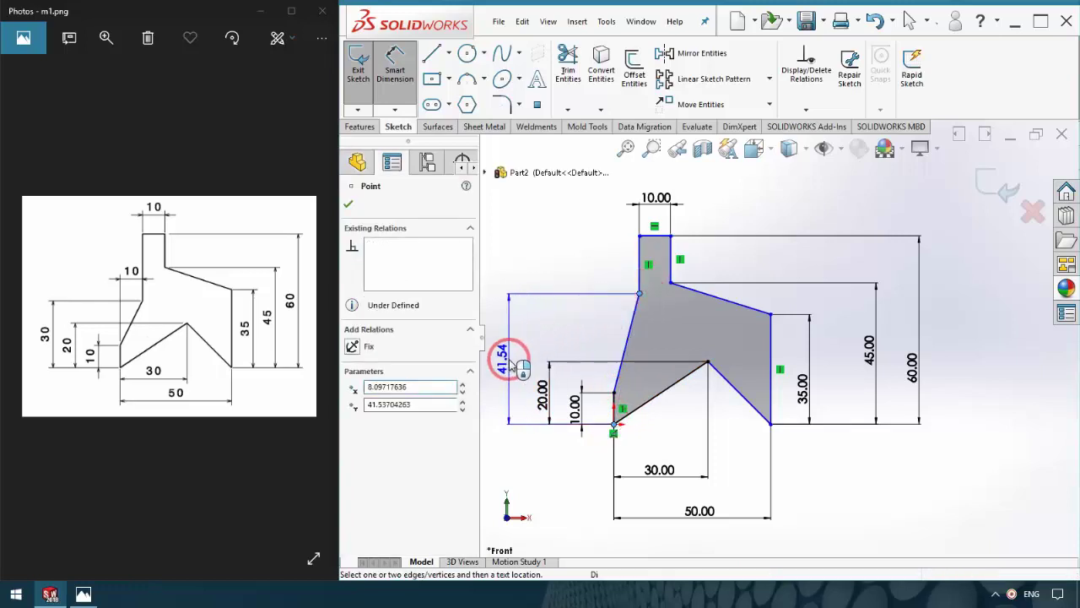
pyautogui.click(506, 361)
pyautogui.write('30')
pyautogui.press('Return')
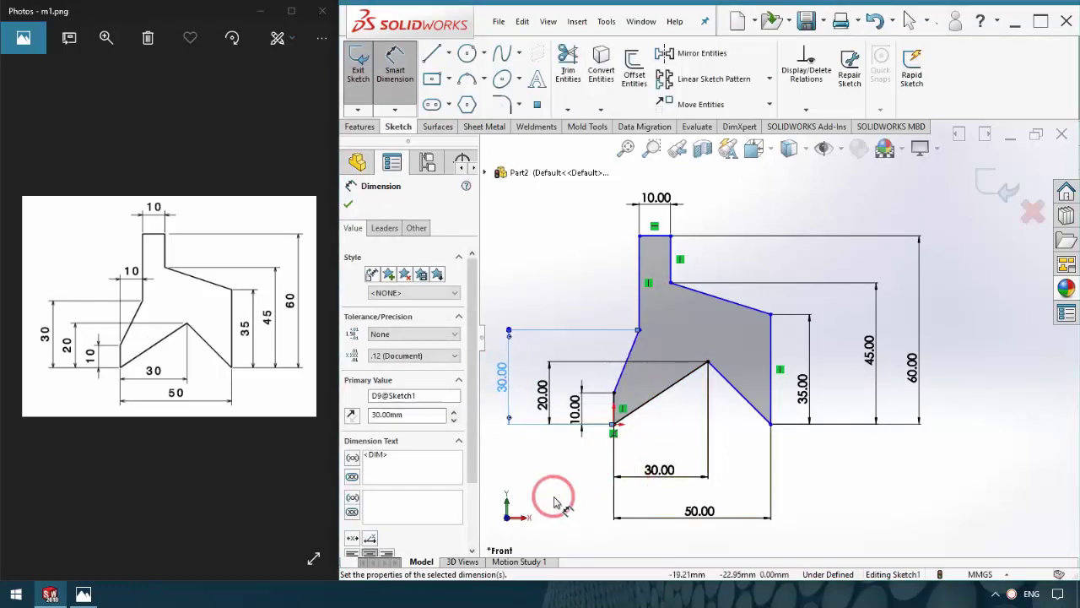
pyautogui.click(555, 494)
# Add the 10 horizontal neck offset and exit Smart Dimension
pyautogui.click(631, 377)
pyautogui.click(629, 361)
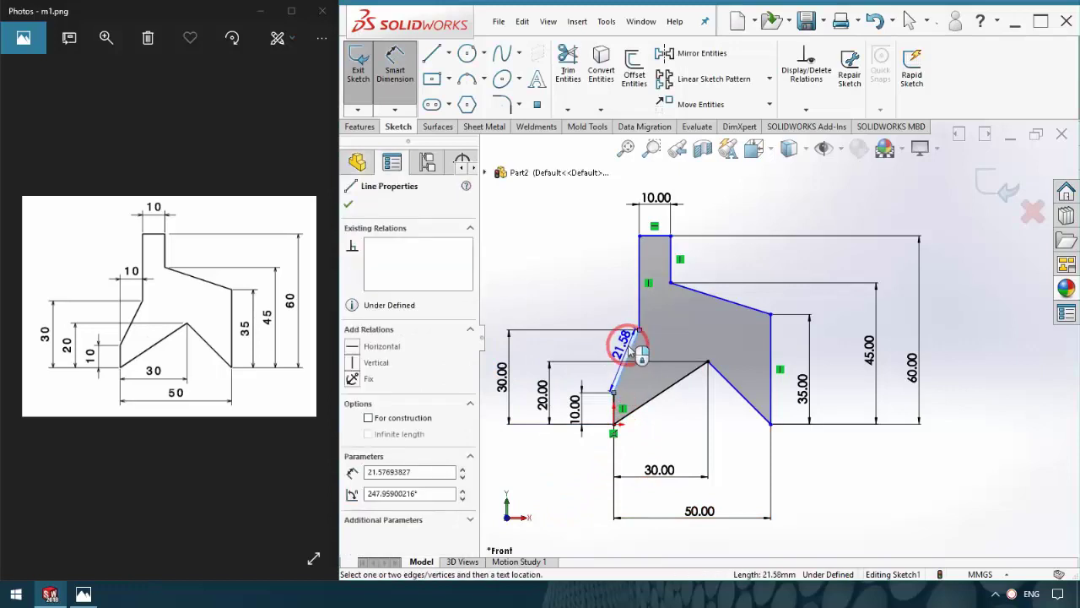
pyautogui.click(628, 293)
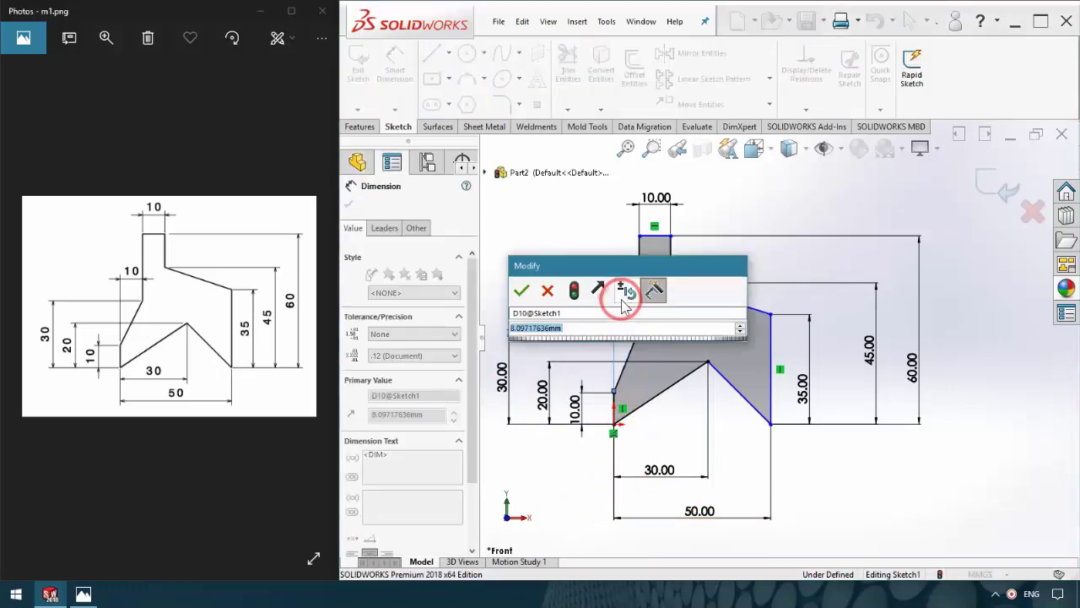
pyautogui.write('10')
pyautogui.press('Return')
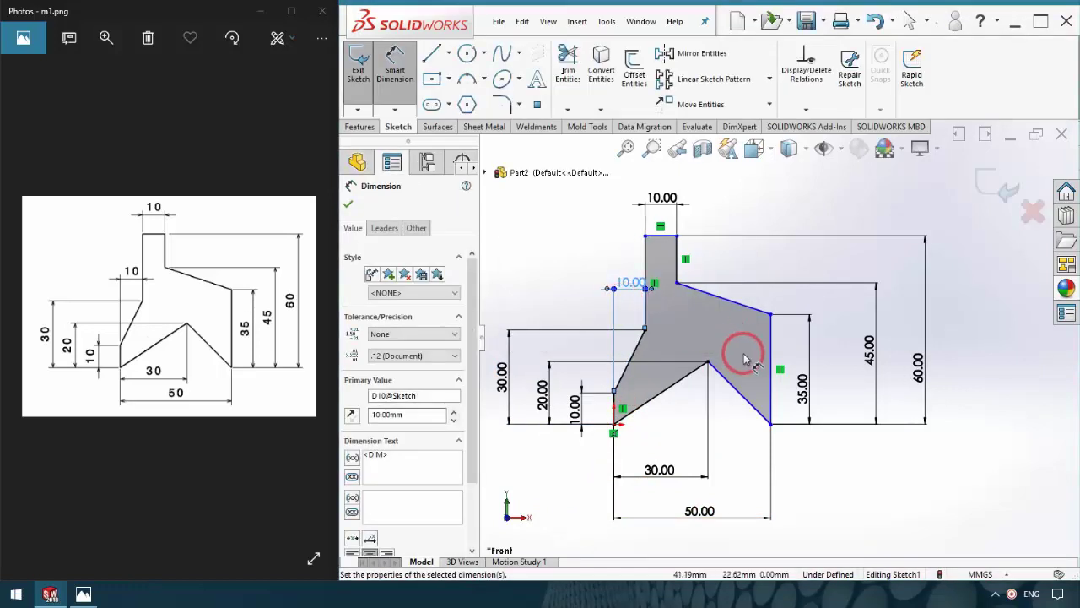
pyautogui.press('Escape')
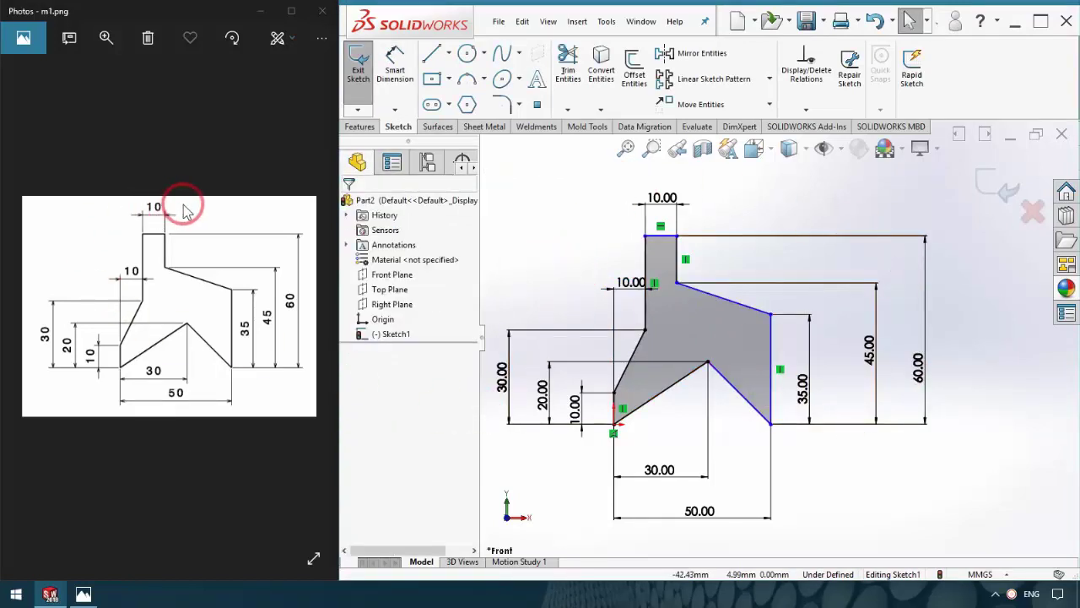
# Drag profile corners, including the neck's top corner, to find which are still under defined
pyautogui.scroll(2, 798, 346)
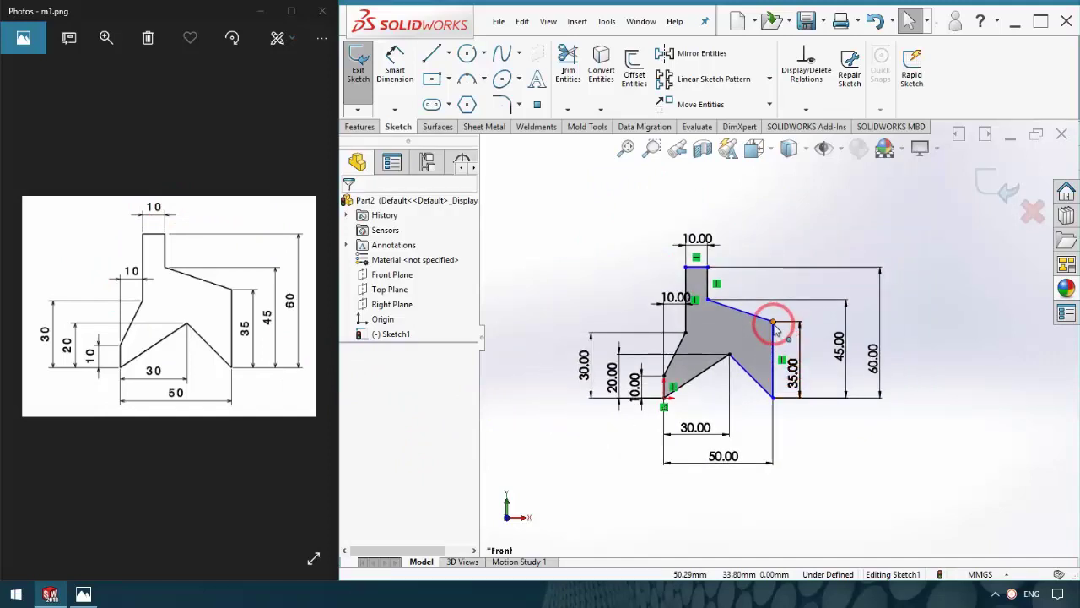
pyautogui.moveTo(774, 328); pyautogui.dragTo(711, 306)
pyautogui.click(892, 217)
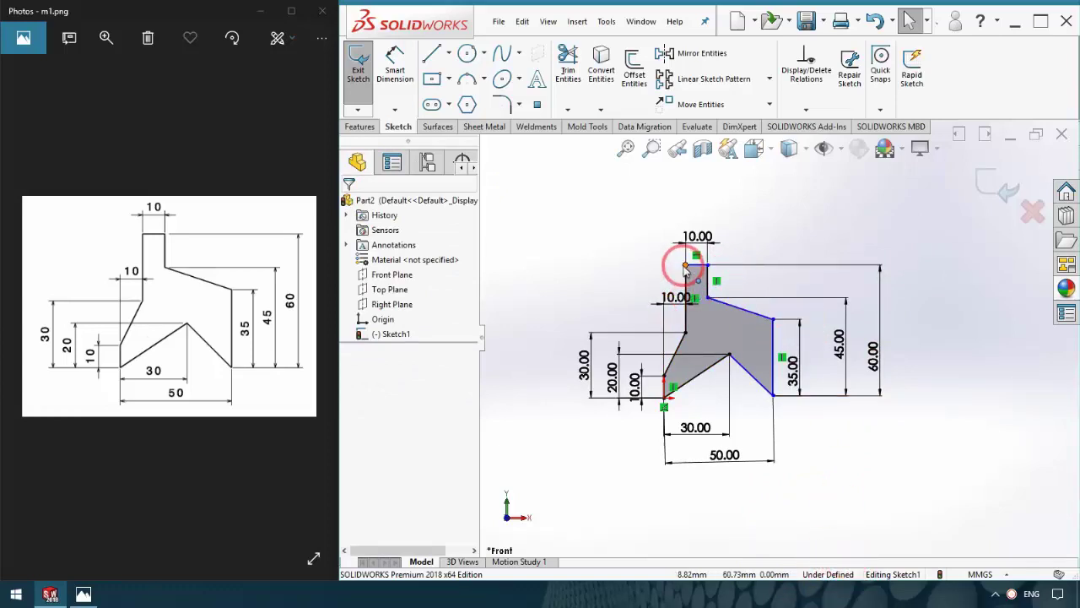
pyautogui.moveTo(685, 268); pyautogui.dragTo(713, 243)
pyautogui.click(897, 400)
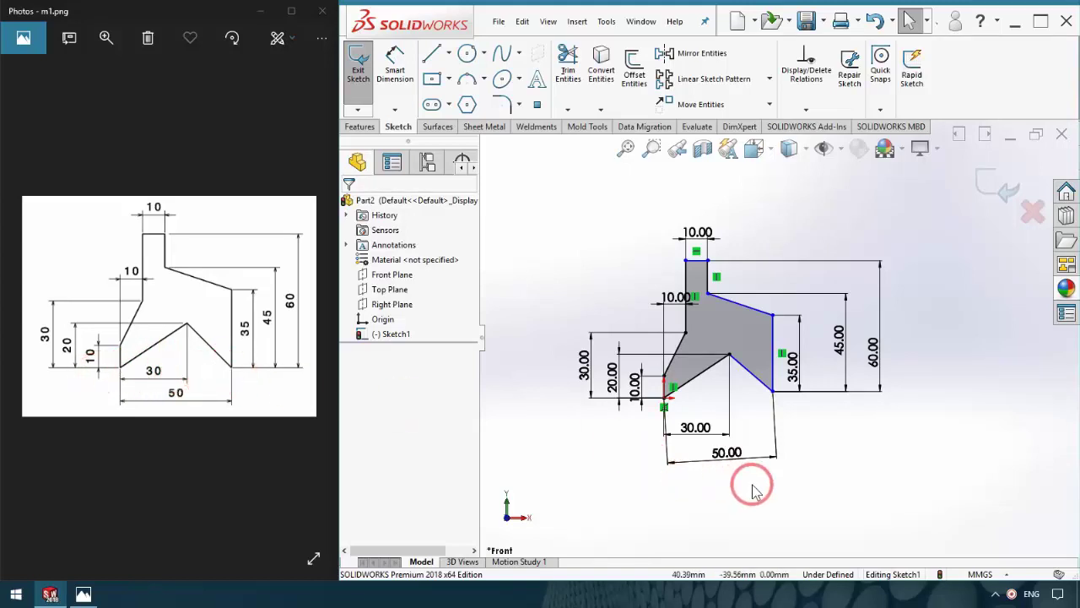
# Add a Horizontal relation between the bottom-right and bottom-left corners
pyautogui.click(773, 390)
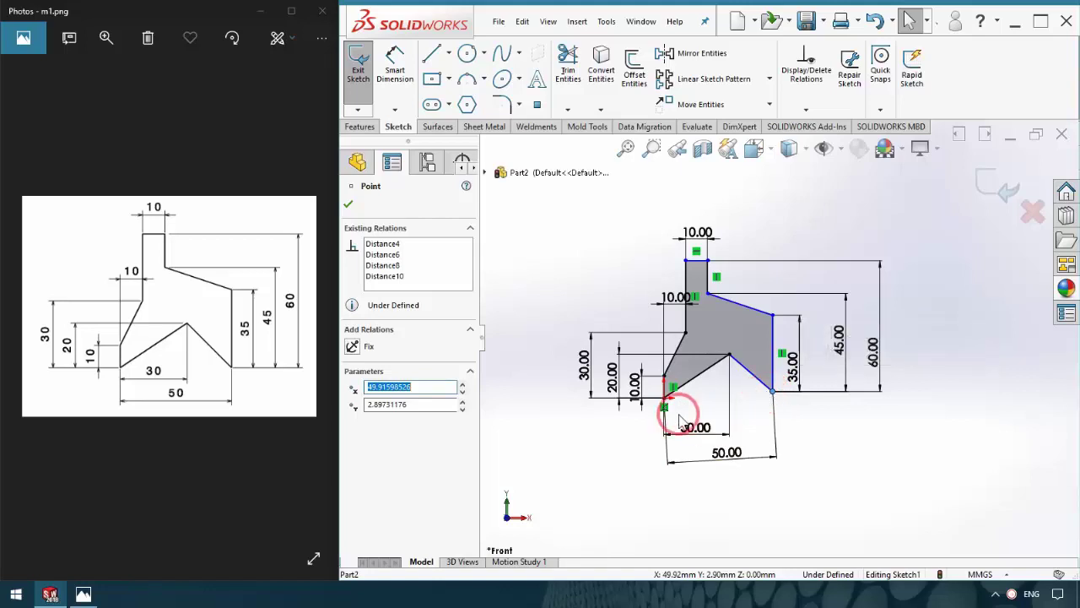
pyautogui.keyDown('ctrl'); pyautogui.click(666, 396); pyautogui.keyUp('ctrl')
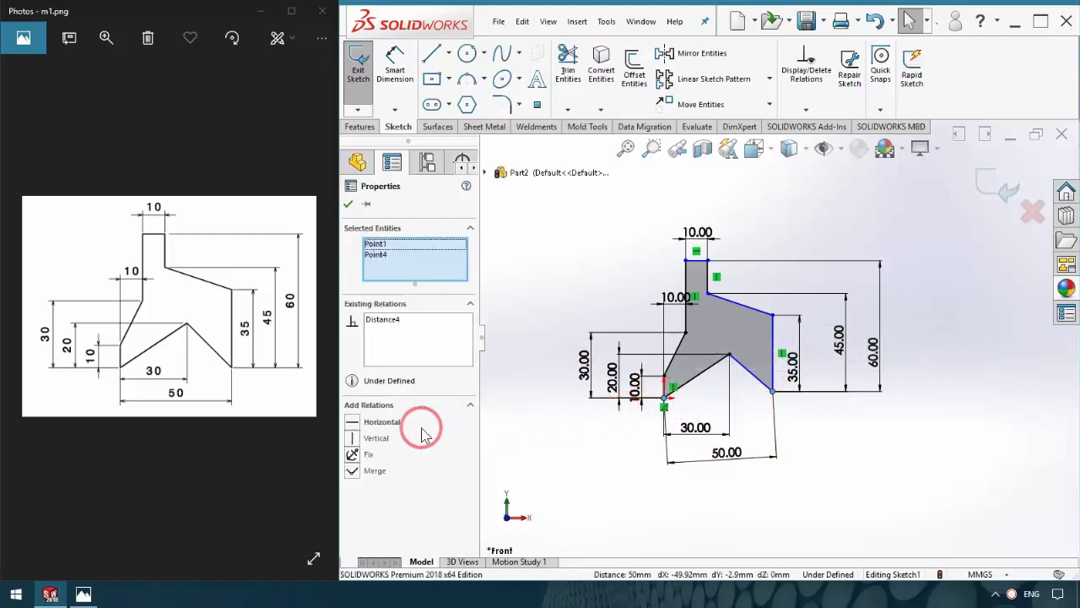
pyautogui.click(353, 425)
pyautogui.click(598, 459)
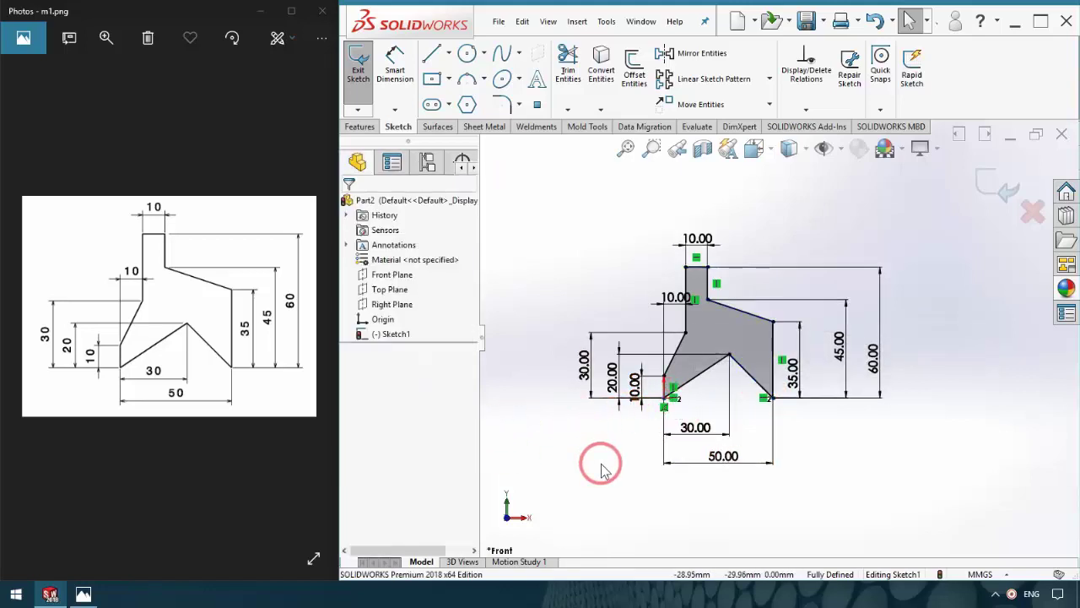